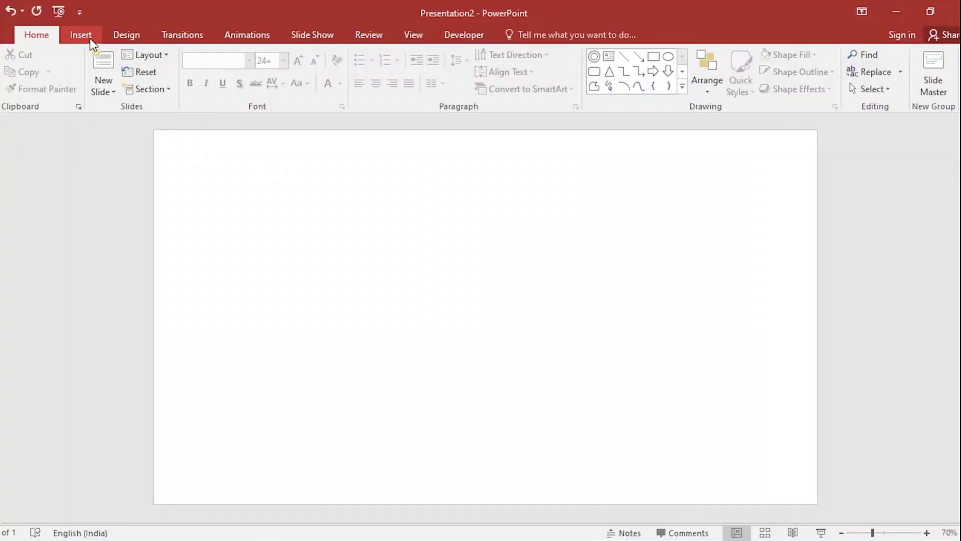
- Draw a grey rectangle spanning the whole slide, 19.05 × 33.87 cm
click(82, 36)
click(231, 93)
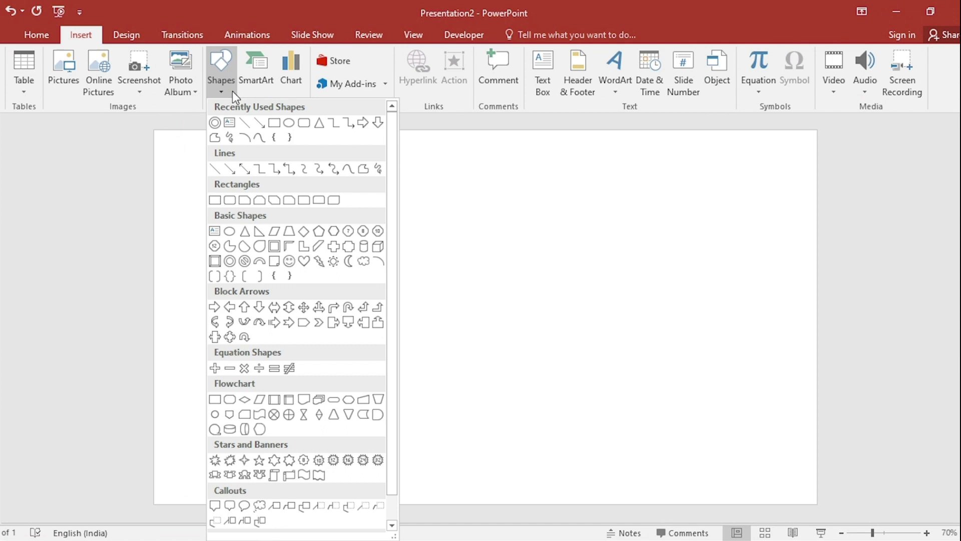
click(274, 122)
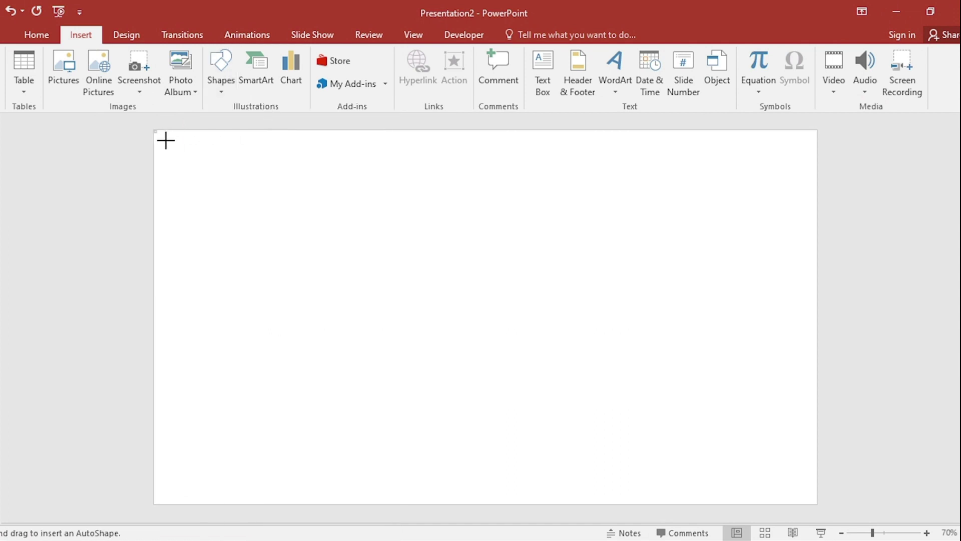
mouse_move(166, 140)
mouse_down()
mouse_move(487, 347)
mouse_move(815, 505)
mouse_up()
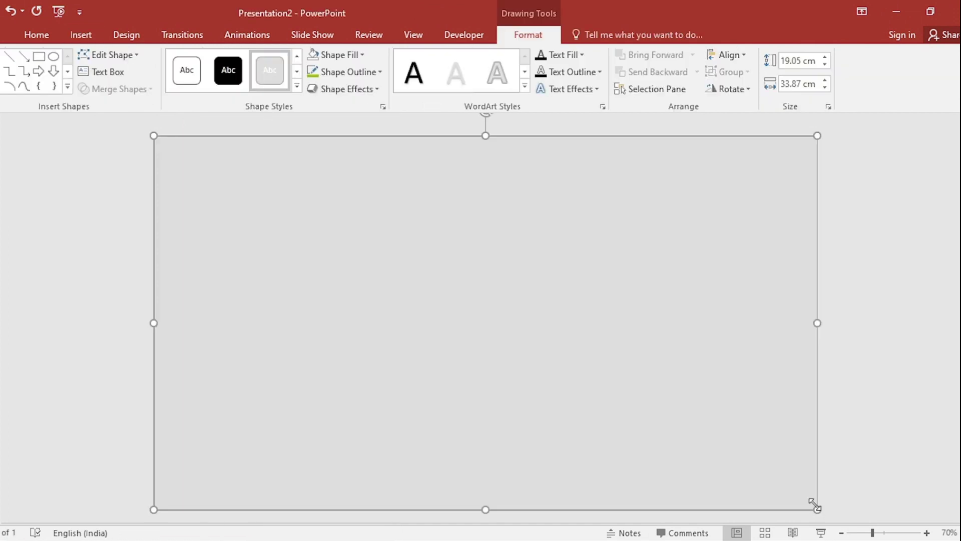
click(81, 35)
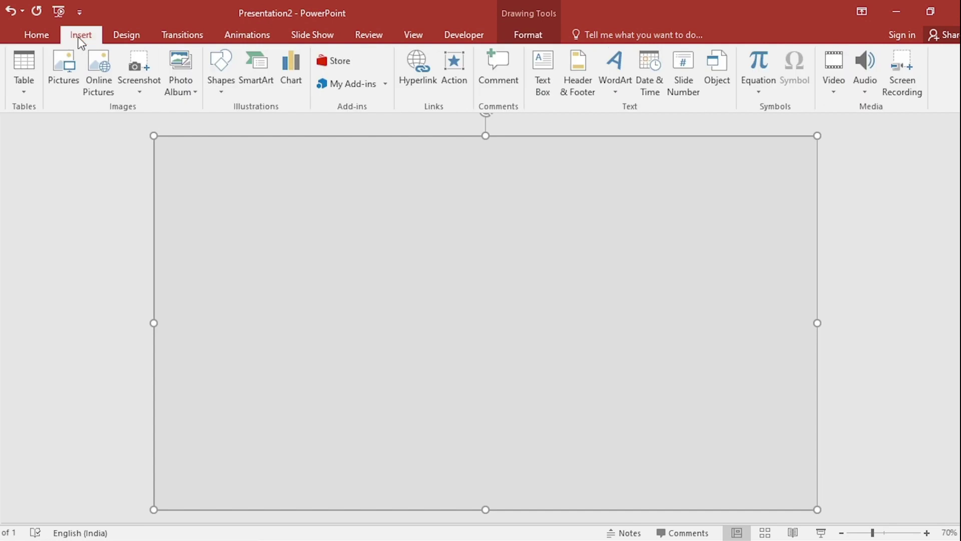
- Draw a tall, narrow rounded-rectangle bar and move it up to the slide's top edge
click(219, 89)
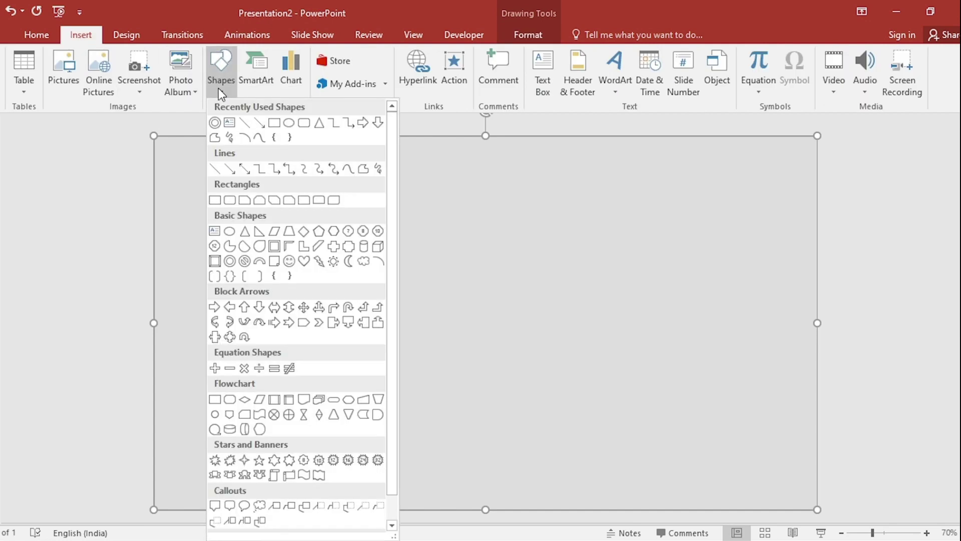
click(302, 123)
mouse_move(390, 179)
mouse_down()
mouse_move(455, 275)
mouse_move(522, 477)
mouse_up()
drag(521, 315, 434, 315)
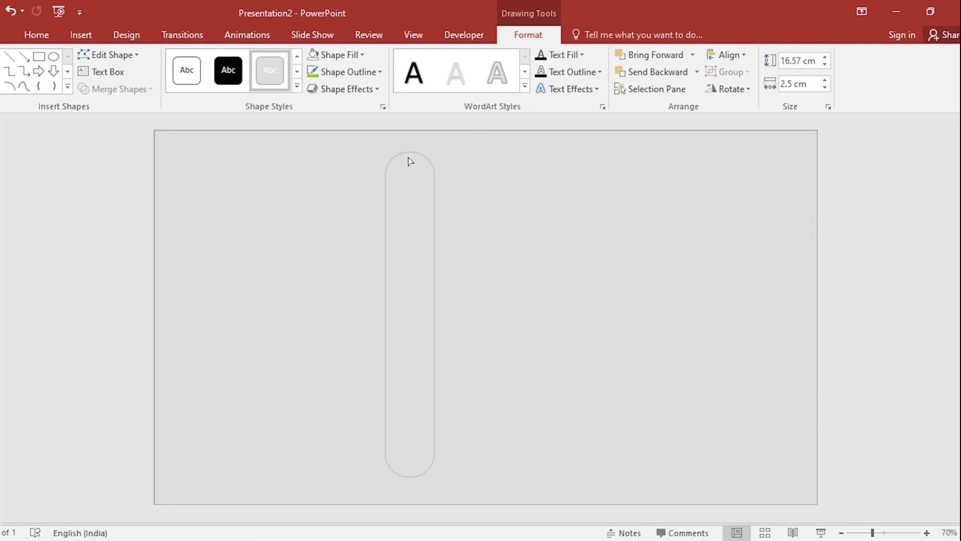
click(415, 165)
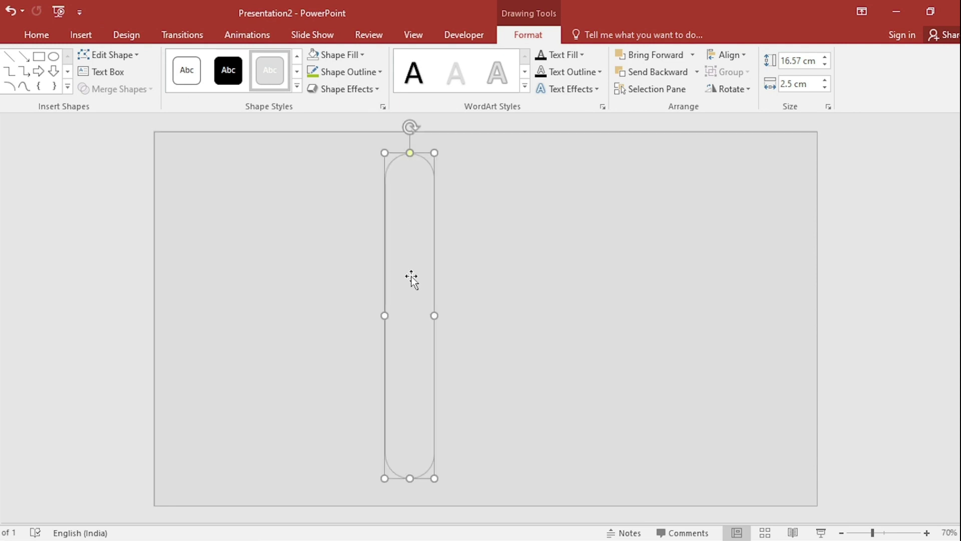
drag(411, 278, 480, 258)
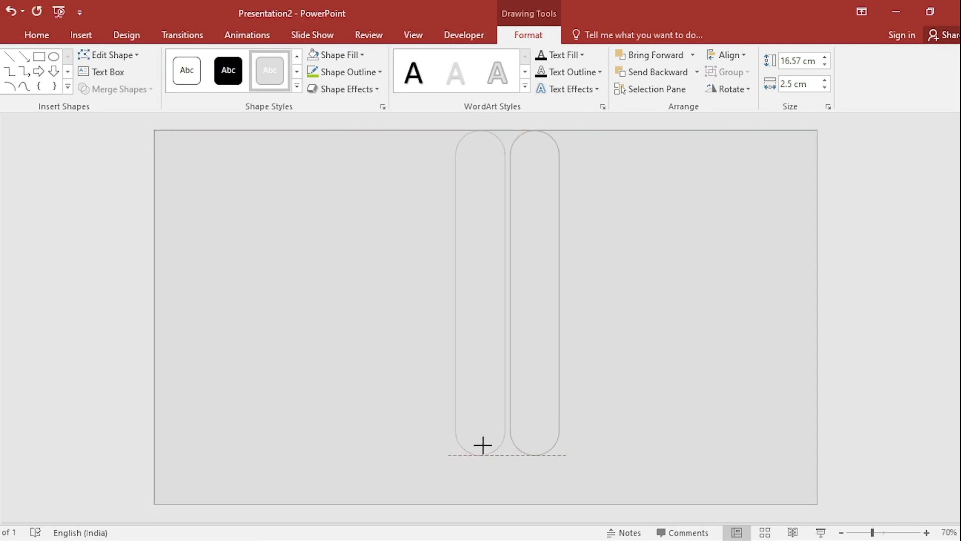
drag(483, 444, 483, 425)
- Duplicate the bar leftward several times, varying heights between 13.19 and 16.57 cm
drag(485, 322, 426, 321)
drag(427, 424, 426, 399)
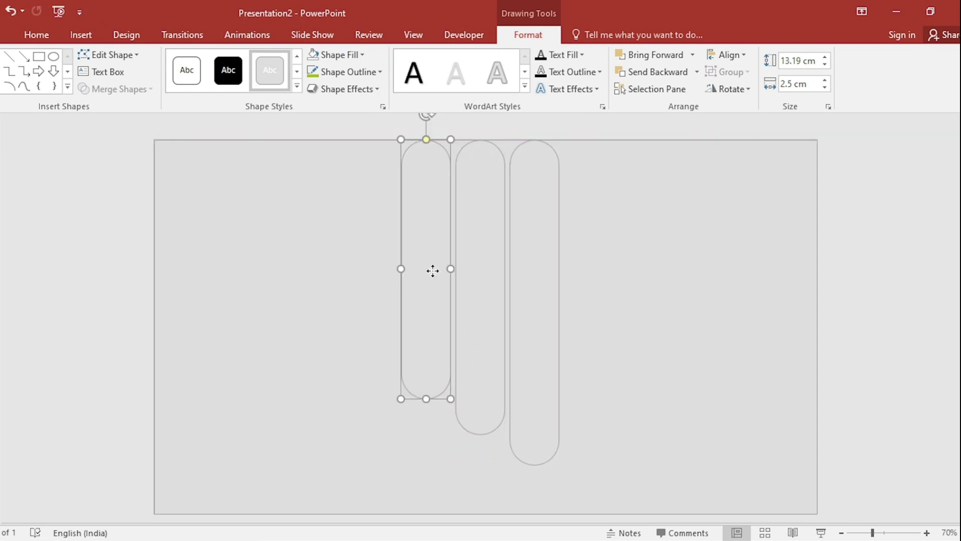
drag(433, 270, 319, 273)
drag(317, 398, 317, 464)
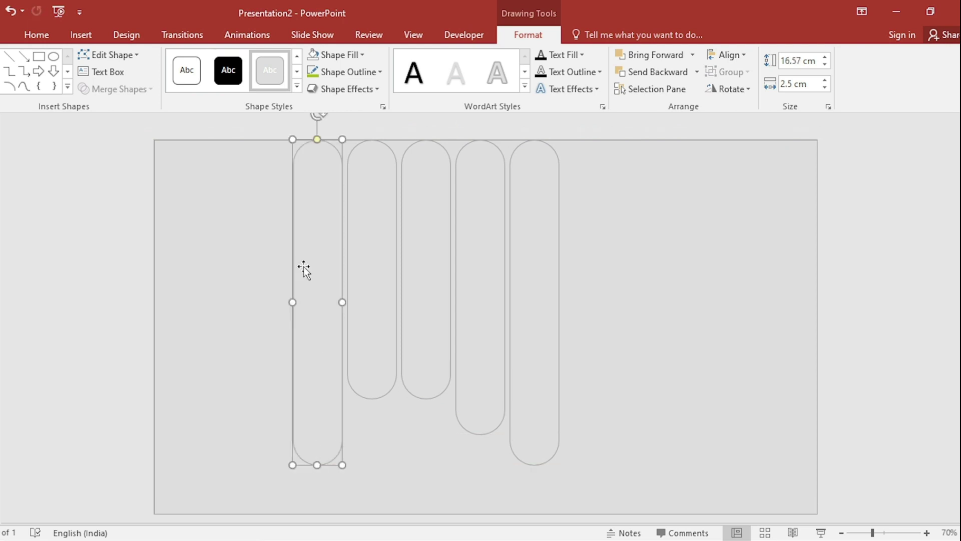
drag(304, 271, 250, 271)
drag(264, 464, 264, 425)
drag(264, 337, 209, 337)
drag(209, 434, 208, 389)
drag(208, 283, 145, 283)
drag(148, 401, 150, 426)
- Select all eight bars, shift them right, and union them into one shape
shift+click(218, 287)
shift+click(274, 286)
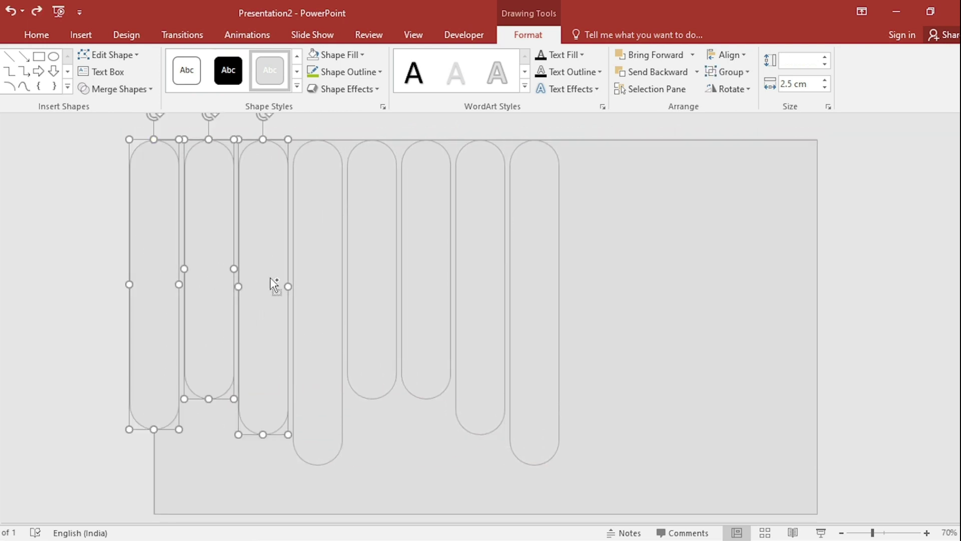
shift+click(325, 288)
shift+click(380, 293)
shift+click(428, 295)
shift+click(481, 295)
shift+click(533, 295)
drag(252, 212, 282, 212)
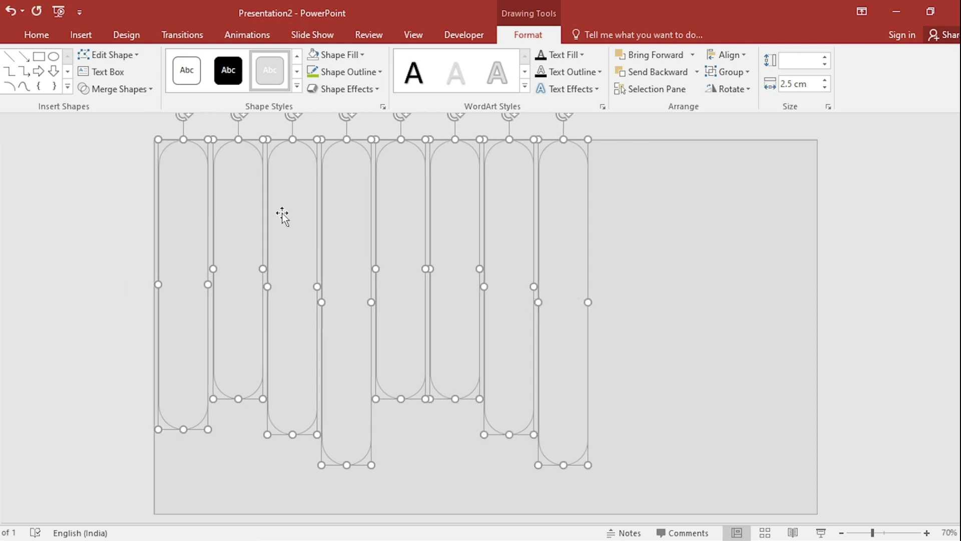
click(136, 88)
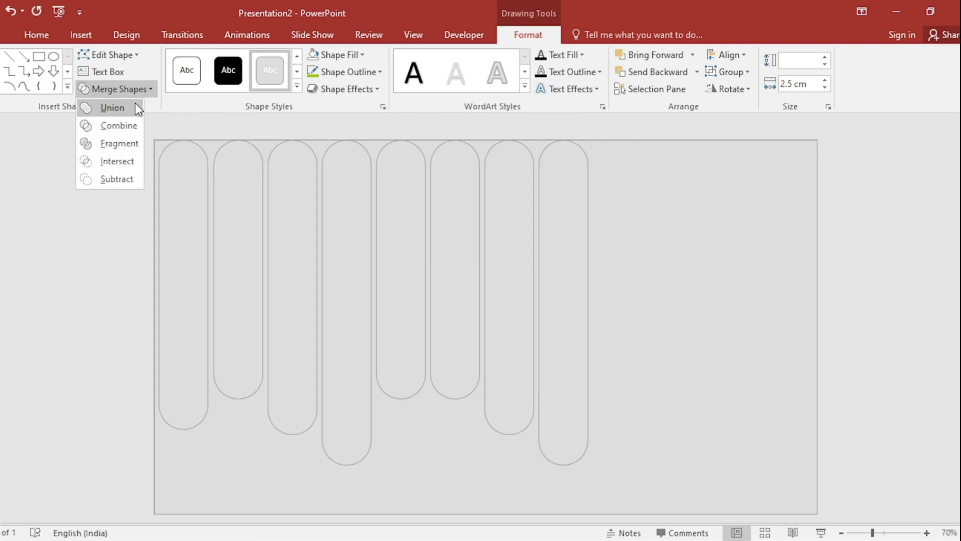
click(136, 107)
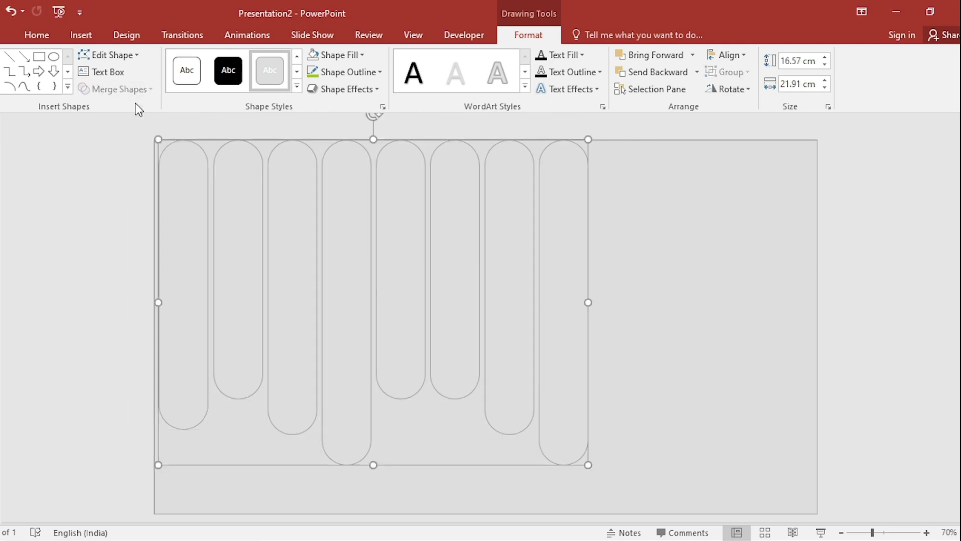
- Subtract the merged bars from the slide-sized grey rectangle
click(699, 198)
shift+click(439, 235)
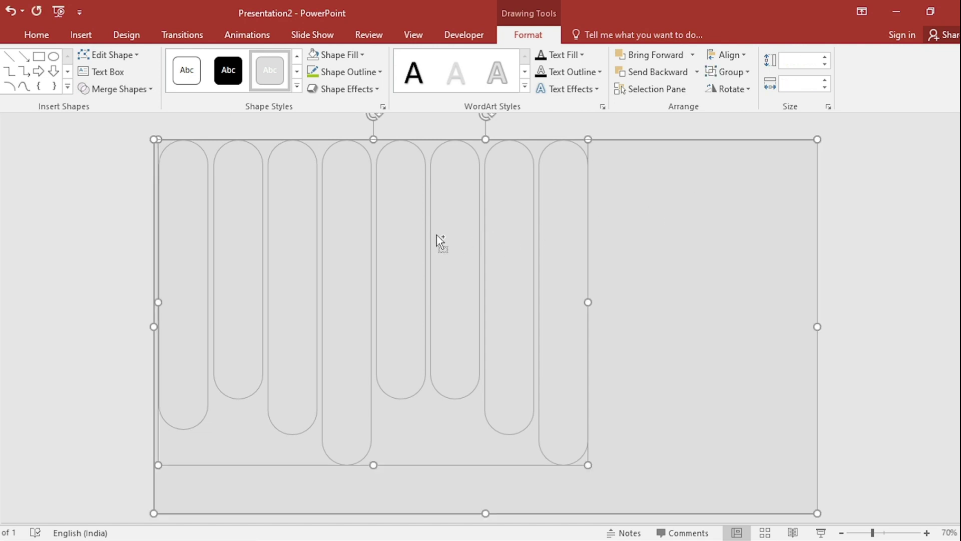
click(137, 91)
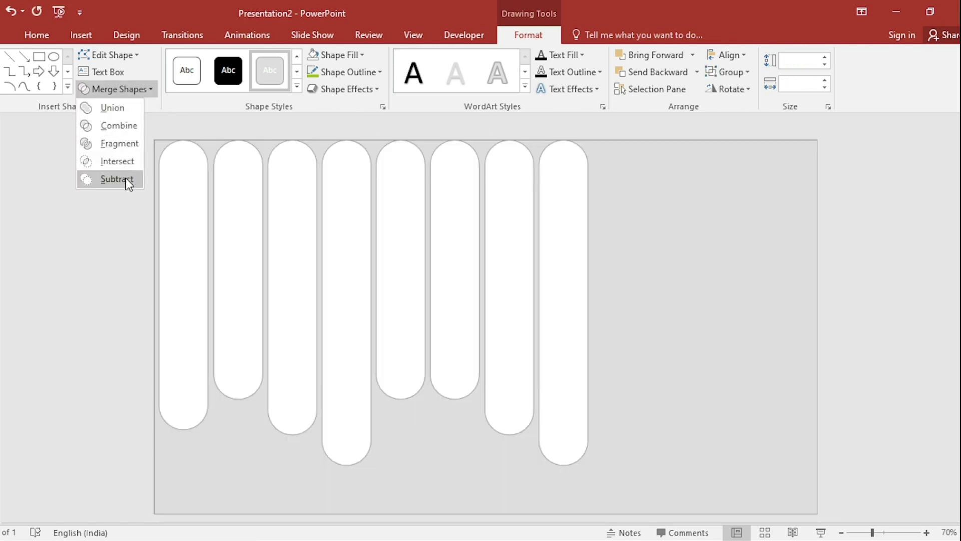
click(125, 179)
- Draw a 7.7 cm donut shape near the slide's lower-left corner
click(81, 33)
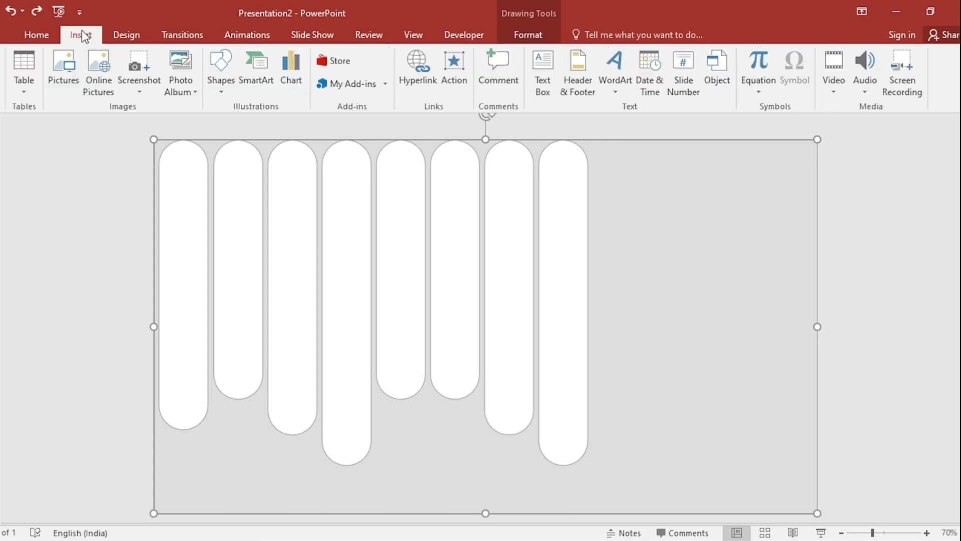
click(221, 83)
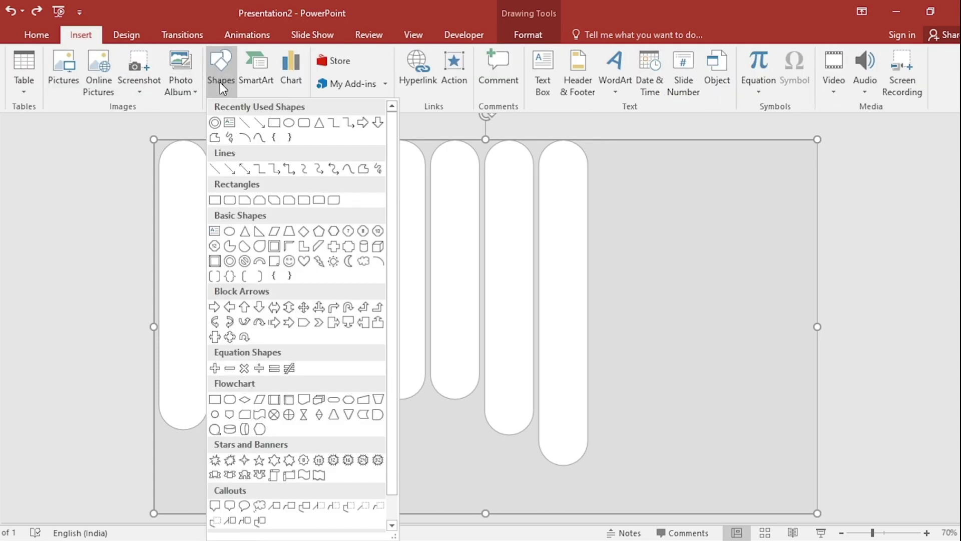
click(215, 122)
drag(212, 425, 305, 520)
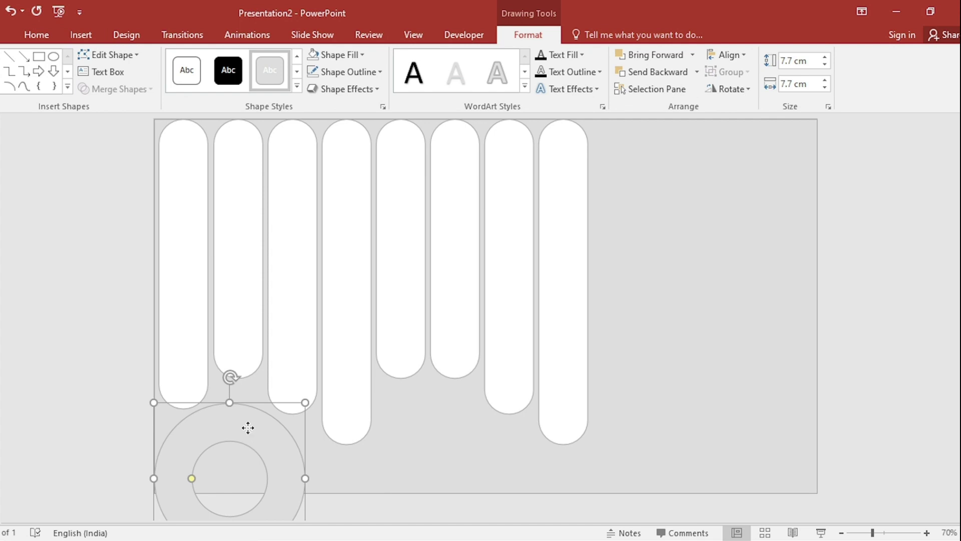
- Remove the donut's fill so the circles are hollow
right_click(248, 428)
click(305, 419)
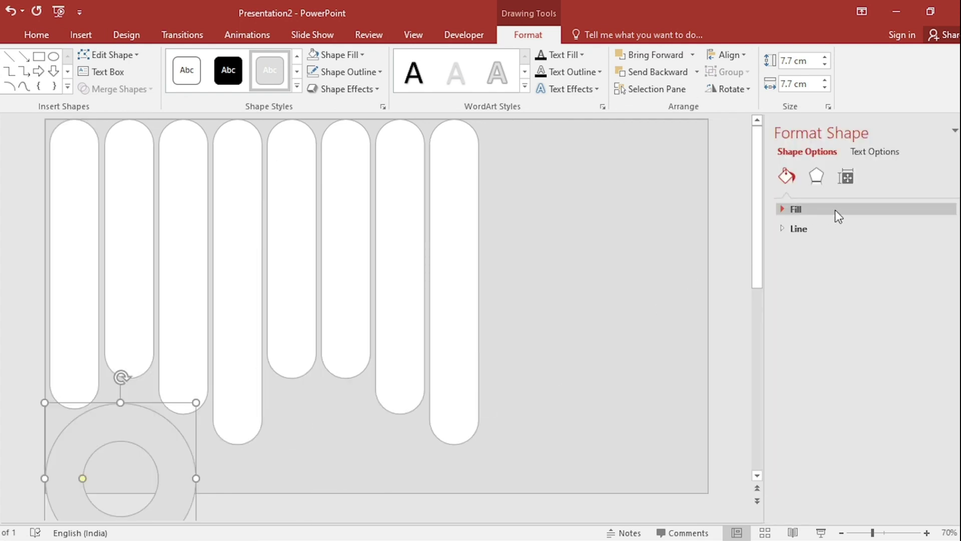
click(835, 209)
click(795, 231)
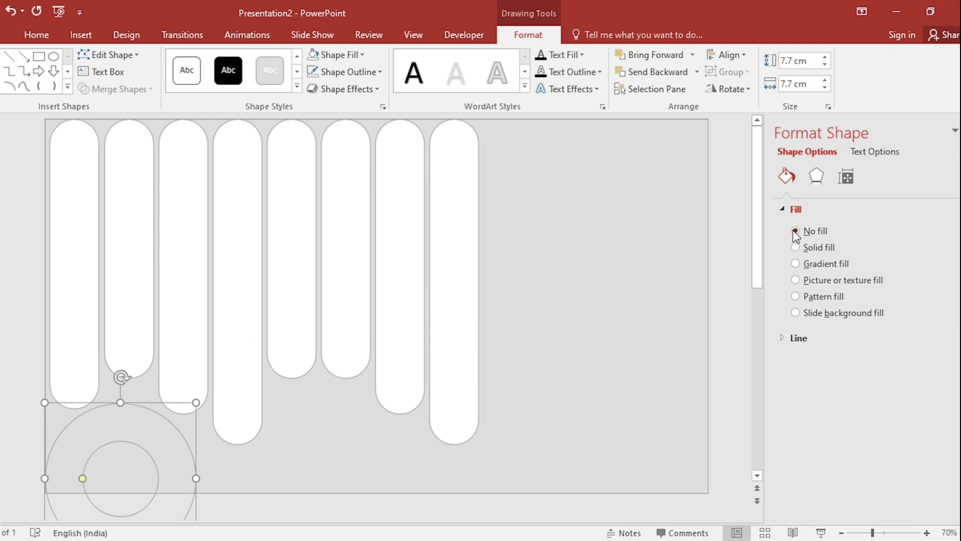
click(801, 213)
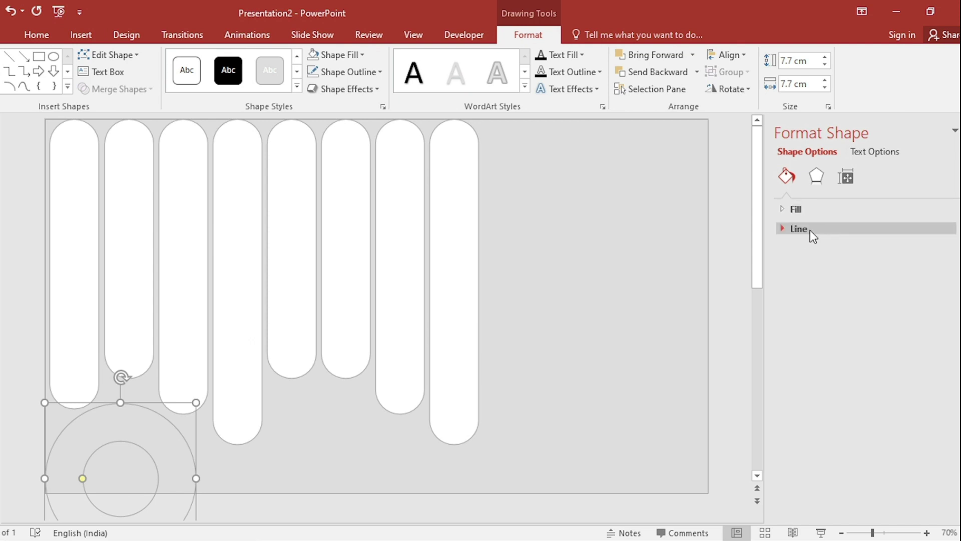
click(809, 229)
- Give the circle outlines a 4 pt Long Dash line at 58% transparency with flat caps
click(949, 350)
click(950, 350)
click(950, 350)
click(950, 350)
click(949, 349)
click(949, 350)
click(950, 350)
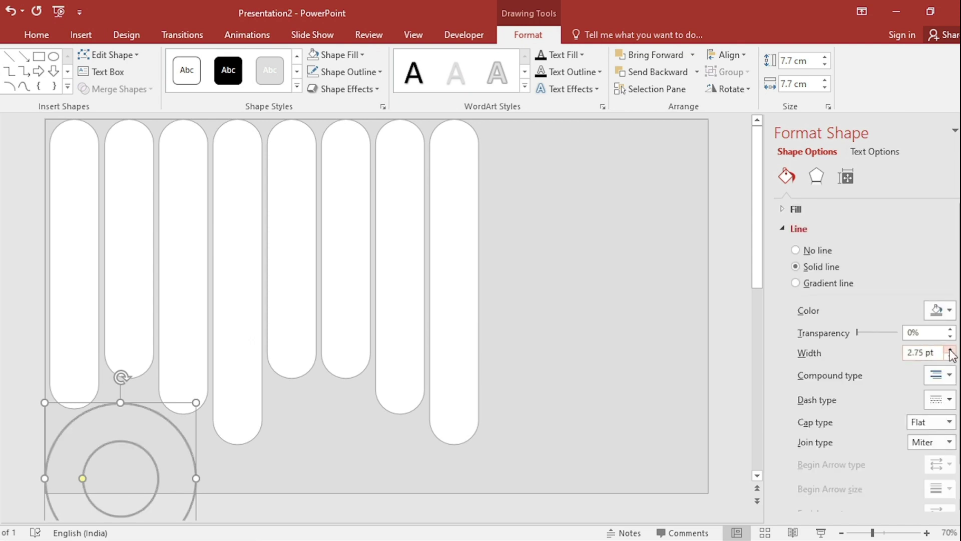
click(950, 349)
click(950, 400)
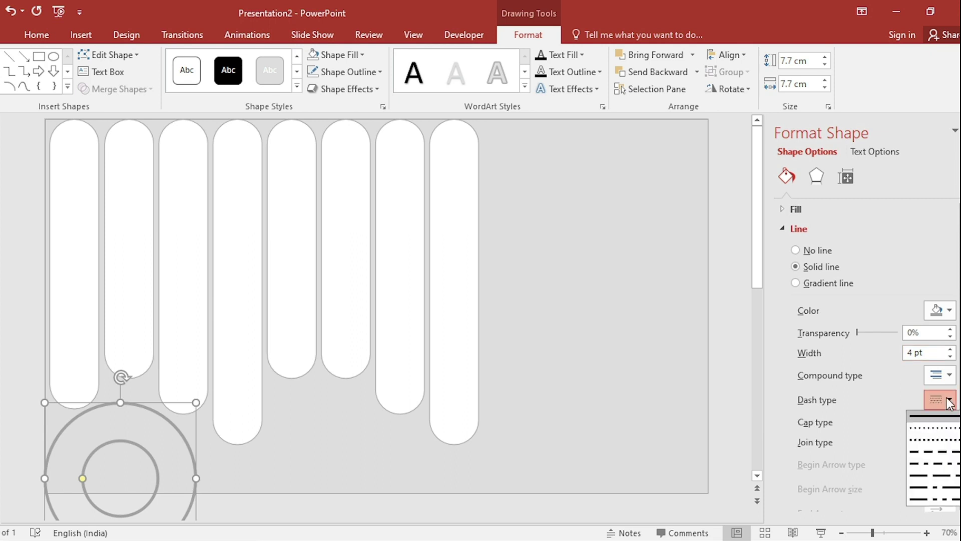
click(947, 477)
drag(856, 332, 880, 332)
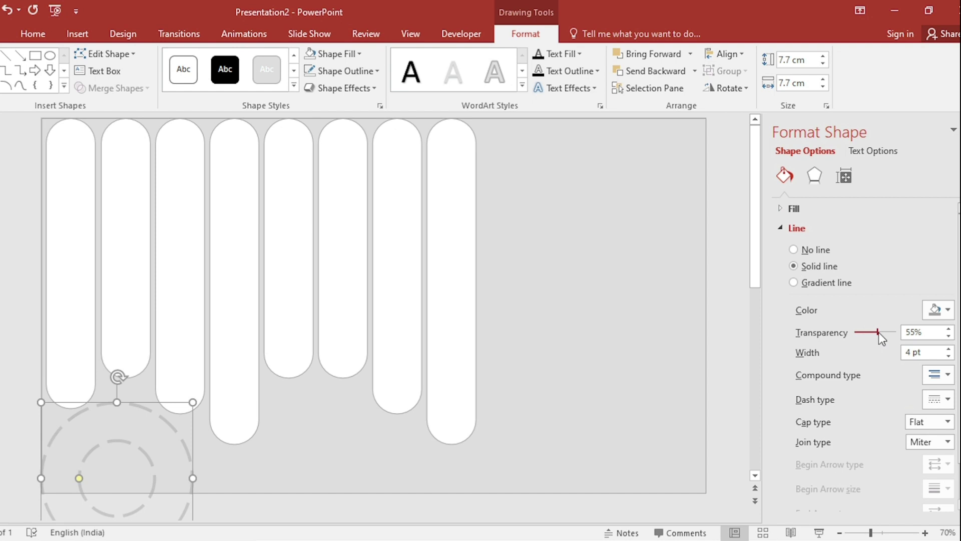
click(948, 421)
click(946, 466)
- Apply an Offset Center outer shadow to the cutout panel: 64% transparency, 104% size, 20 pt blur
click(595, 358)
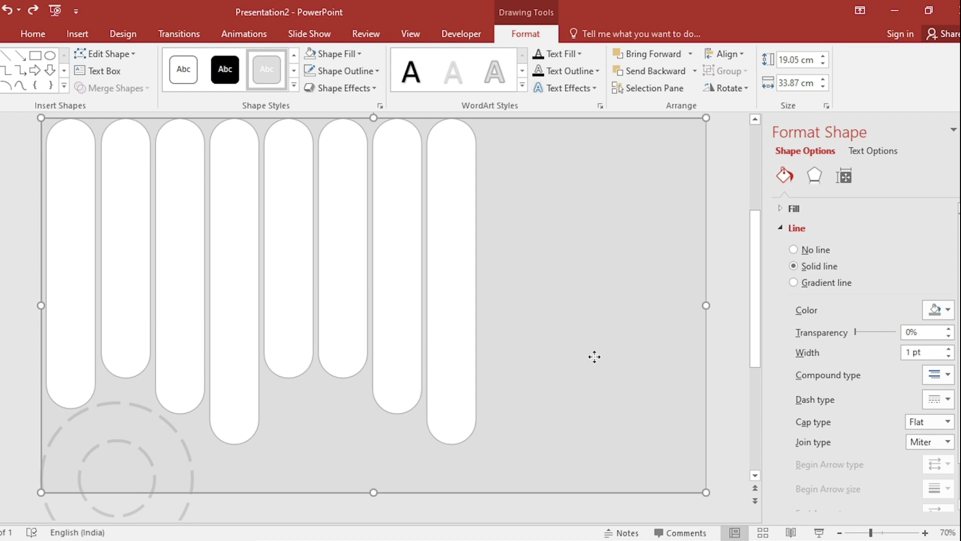
click(818, 174)
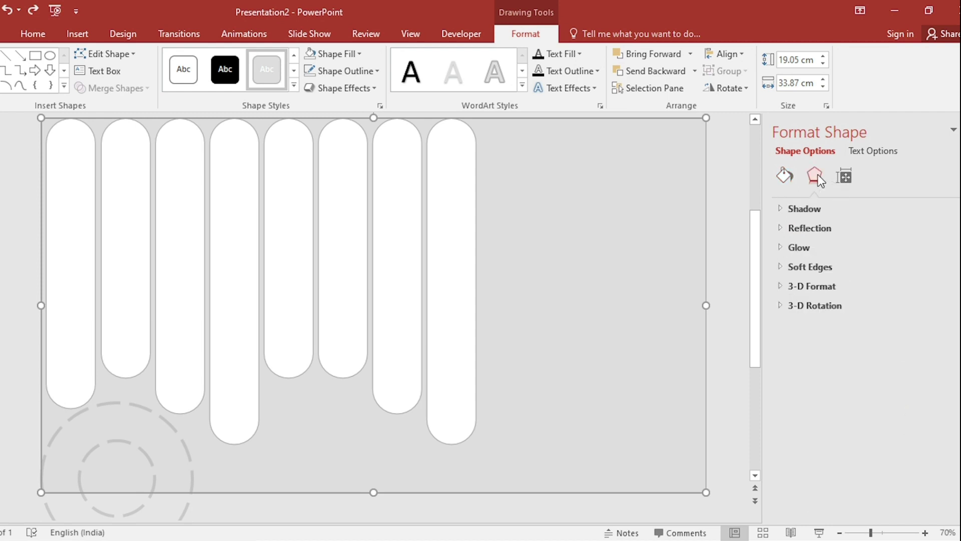
click(821, 211)
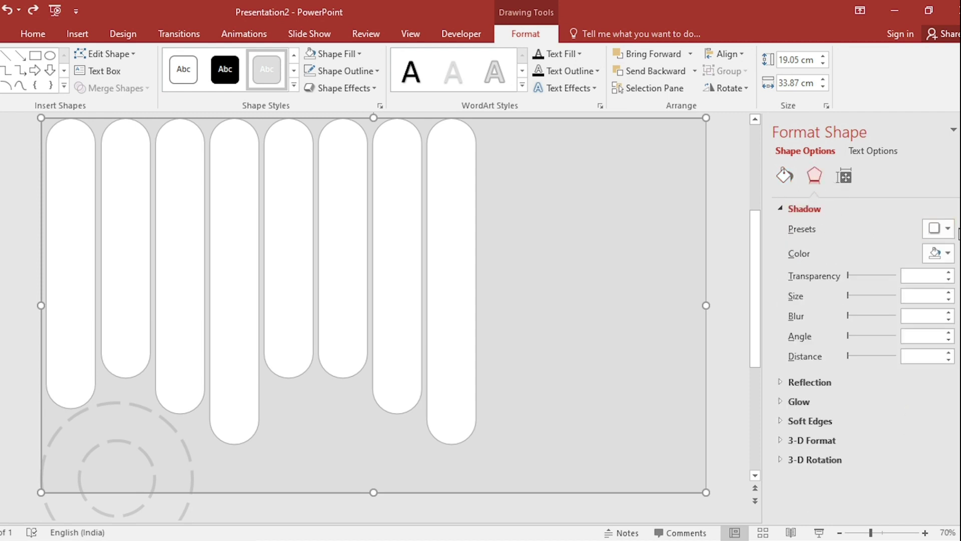
click(948, 229)
click(904, 381)
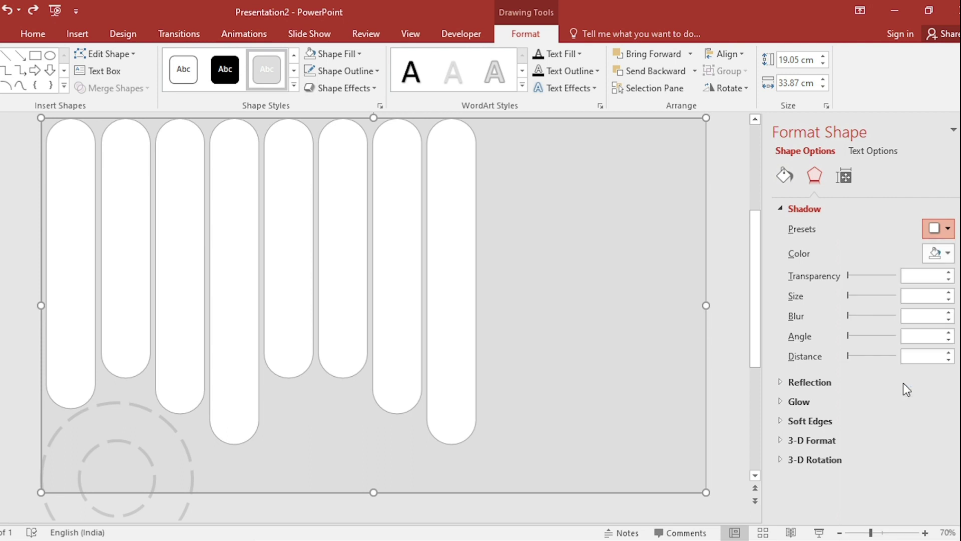
click(949, 273)
click(949, 273)
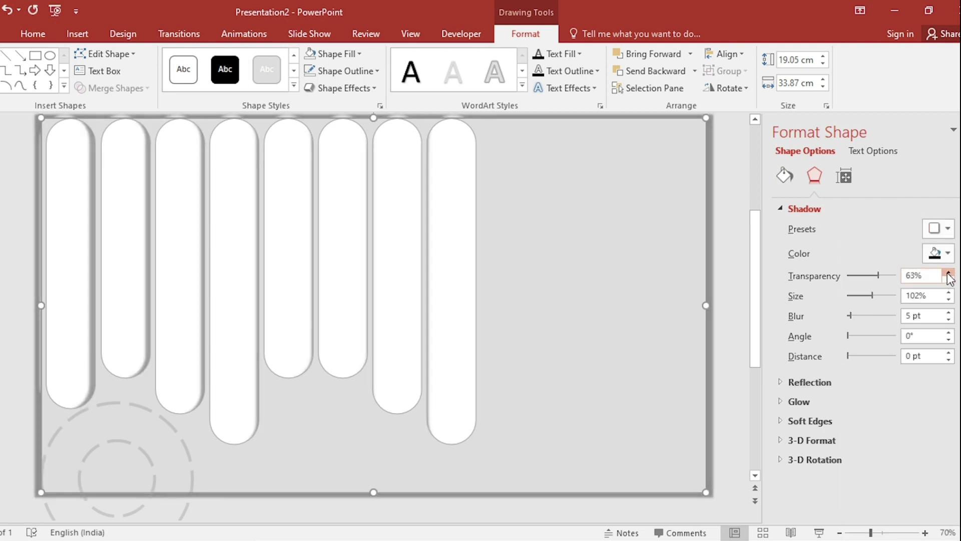
click(949, 293)
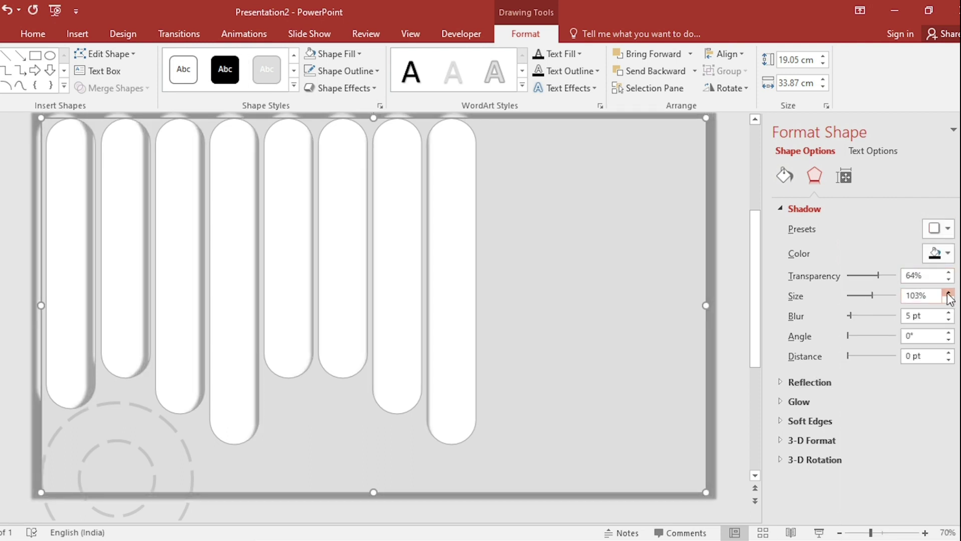
click(949, 293)
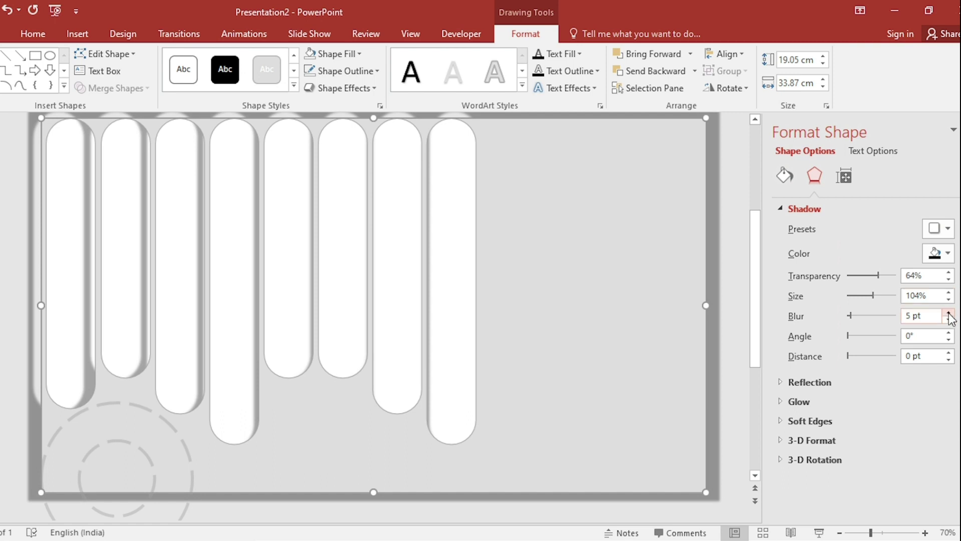
click(949, 313)
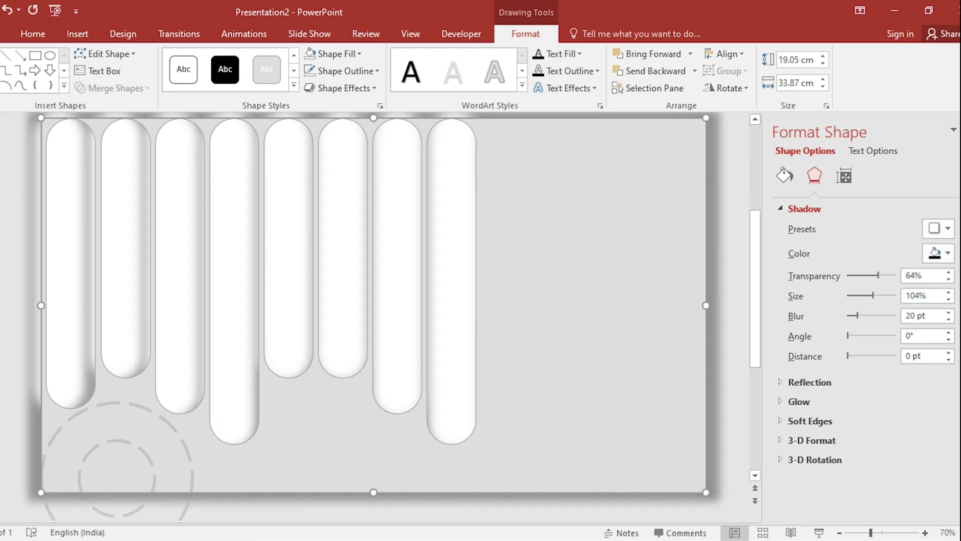
click(957, 130)
- Insert Flax BLUE.jpg, enlarge it to 19.05 × 36.29 cm, and place a copy to its right
click(87, 37)
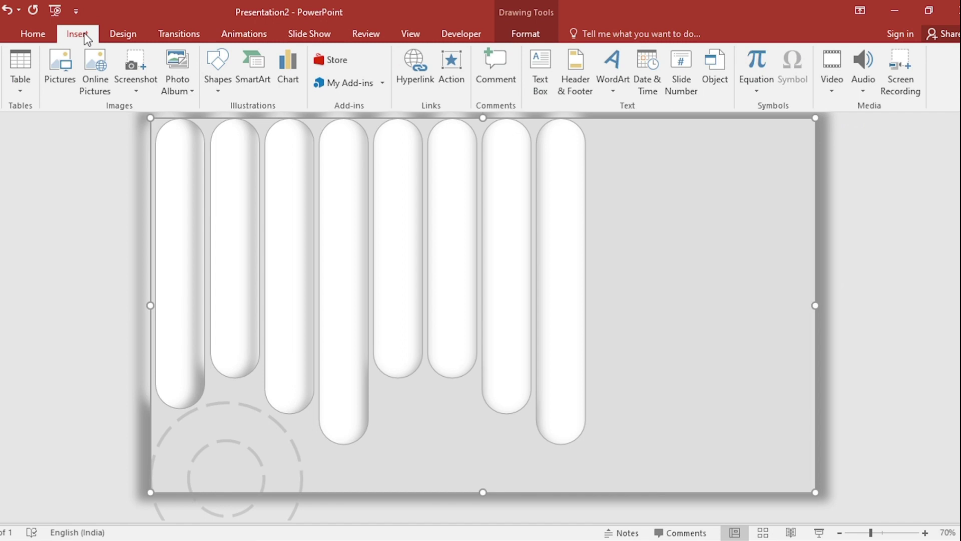
click(61, 67)
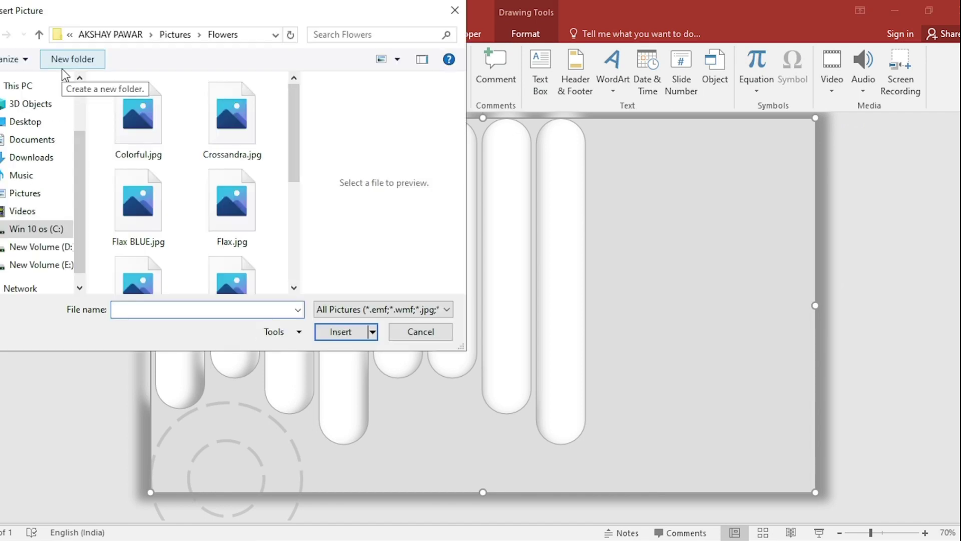
click(135, 193)
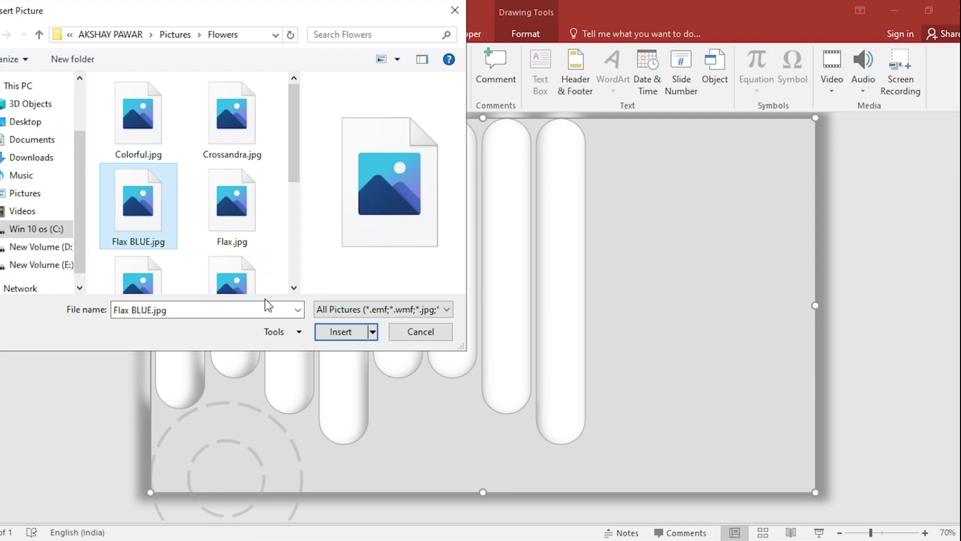
click(334, 333)
drag(807, 480, 818, 489)
ctrl+scroll(473, 308, down, 4)
drag(473, 309, 770, 321)
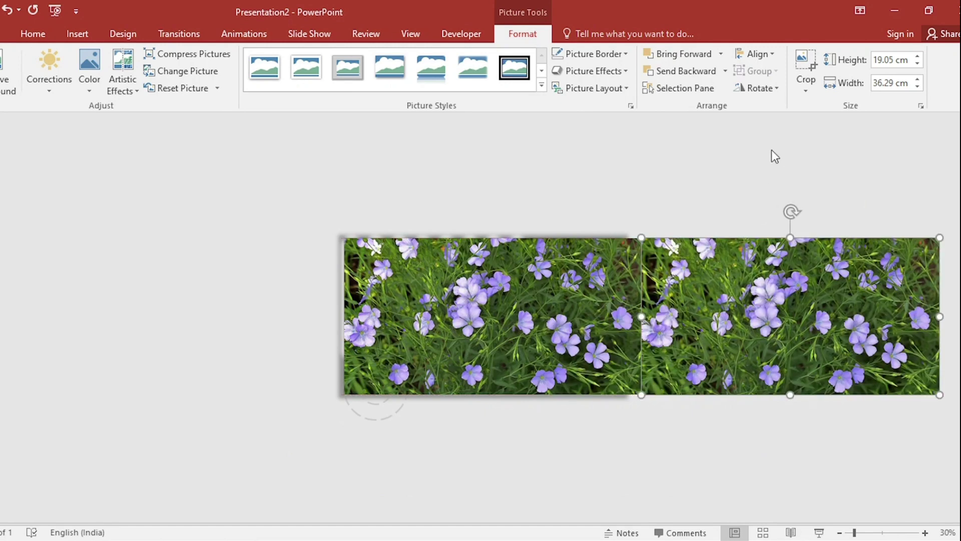
- Mirror the right photo horizontally and group it with the left photo
click(768, 92)
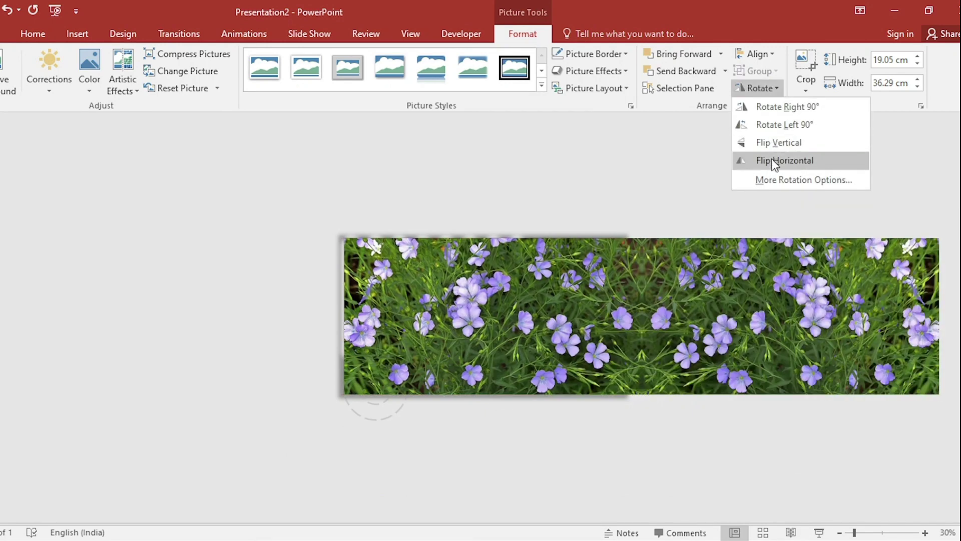
click(771, 159)
shift+click(554, 292)
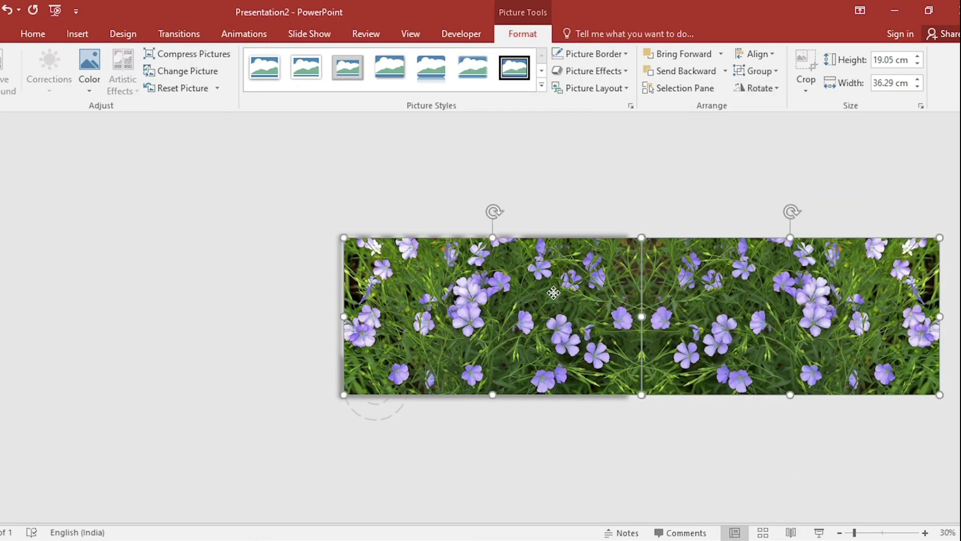
click(771, 71)
click(768, 90)
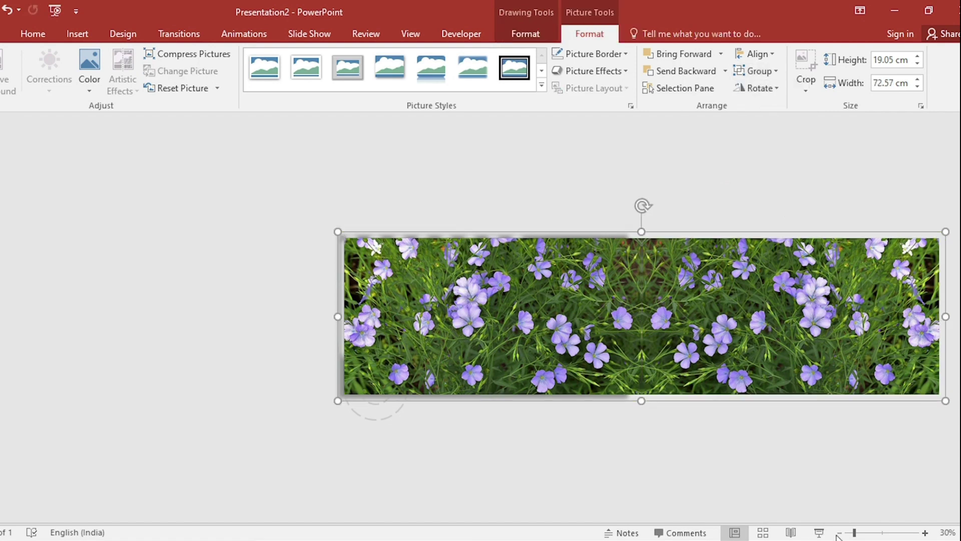
- Copy and mirror the photo pair, group it into a 145.1 cm strip, and send it to back
ctrl+scroll(549, 325, down, 2)
ctrl+drag(548, 326, 745, 336)
click(769, 93)
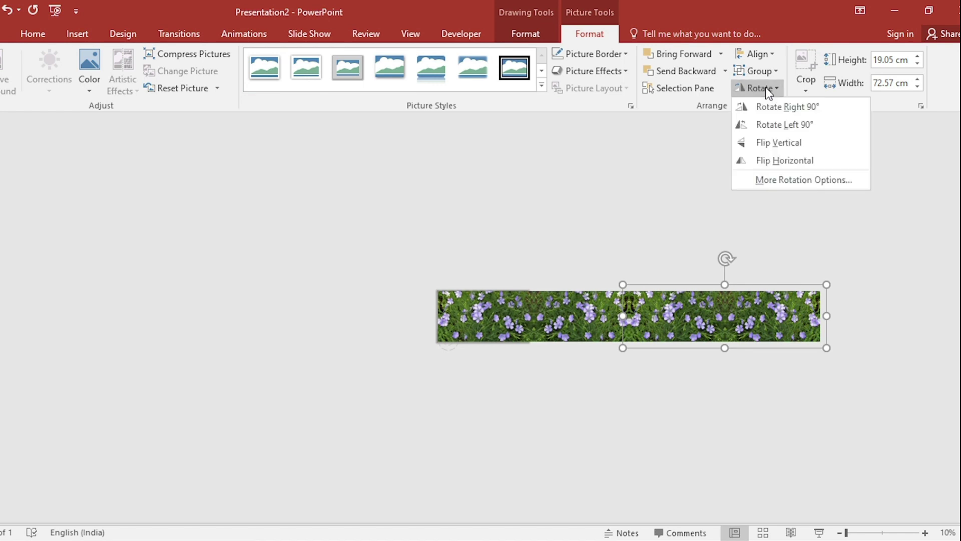
click(774, 161)
shift+click(548, 317)
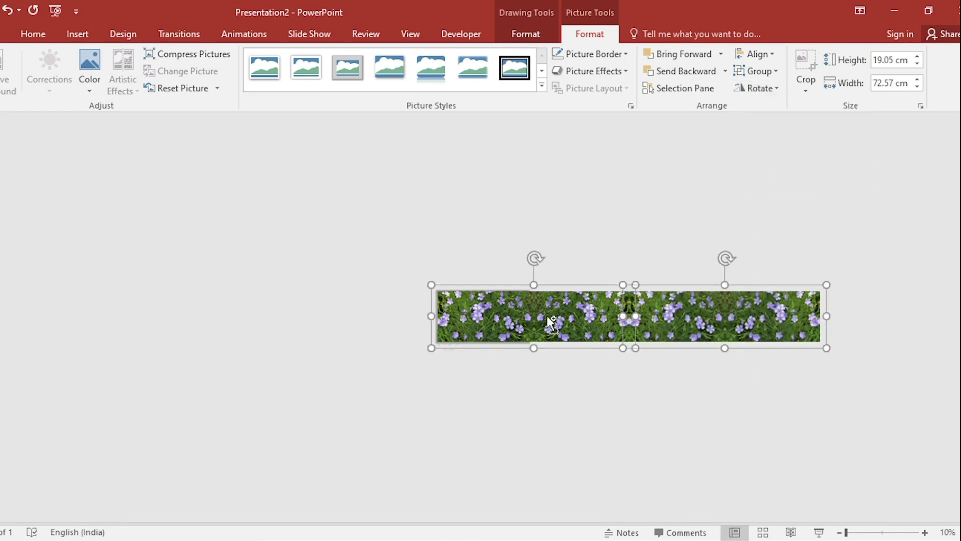
click(767, 74)
click(770, 89)
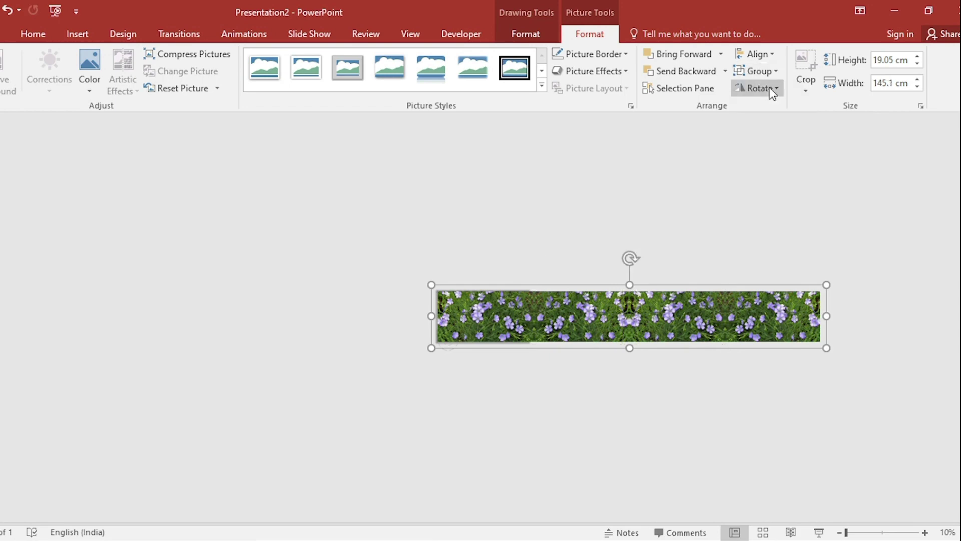
right_click(696, 310)
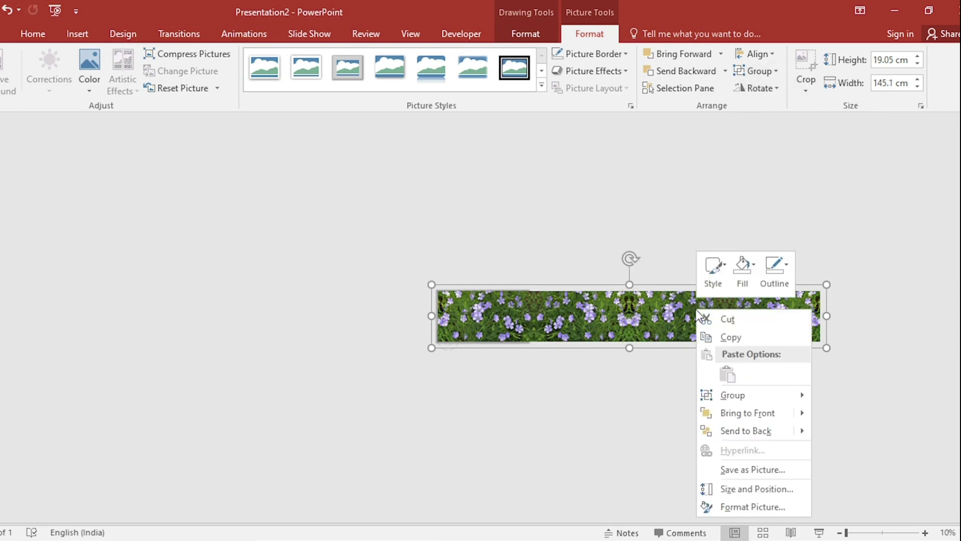
click(733, 434)
click(508, 310)
- Duplicate the dashed circles to the bottom right of the slide
click(448, 337)
ctrl+scroll(107, 446, up, 6)
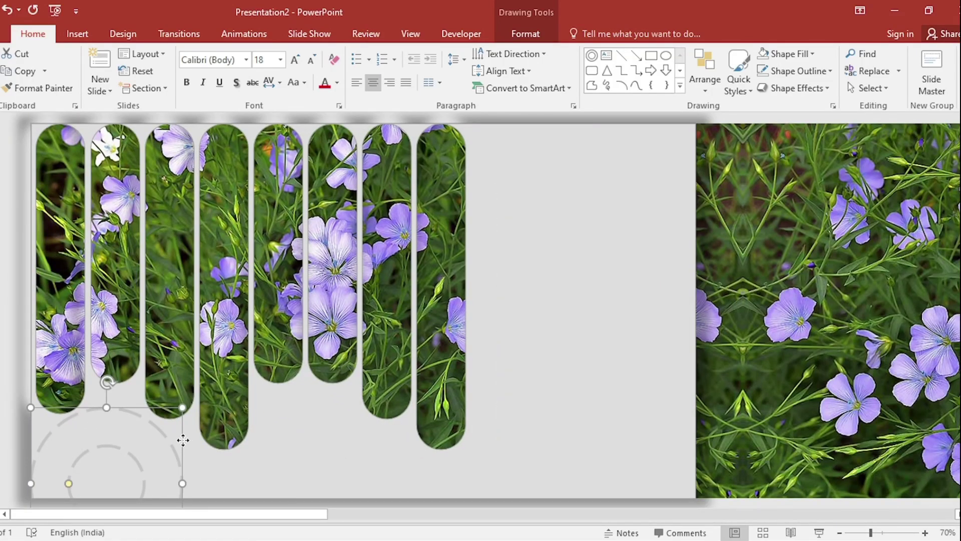
ctrl+shift+drag(183, 439, 742, 476)
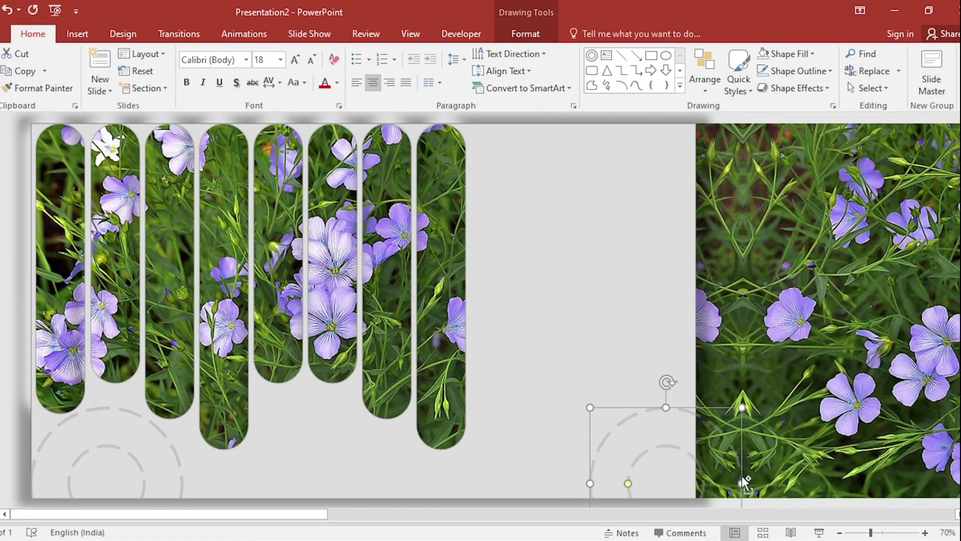
- Recolour the bottom-right circles' outline lavender, sampled from a flower with the eyedropper
click(532, 36)
click(374, 71)
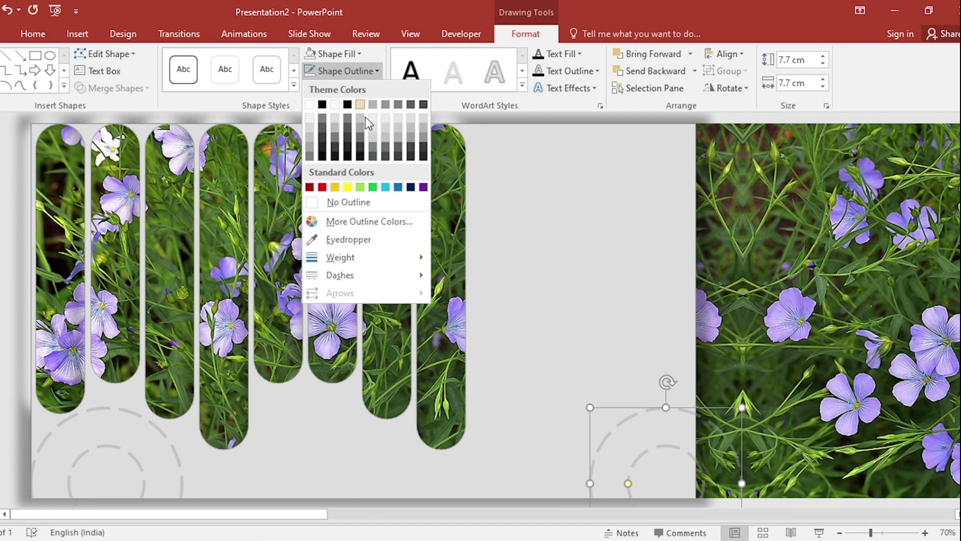
click(360, 242)
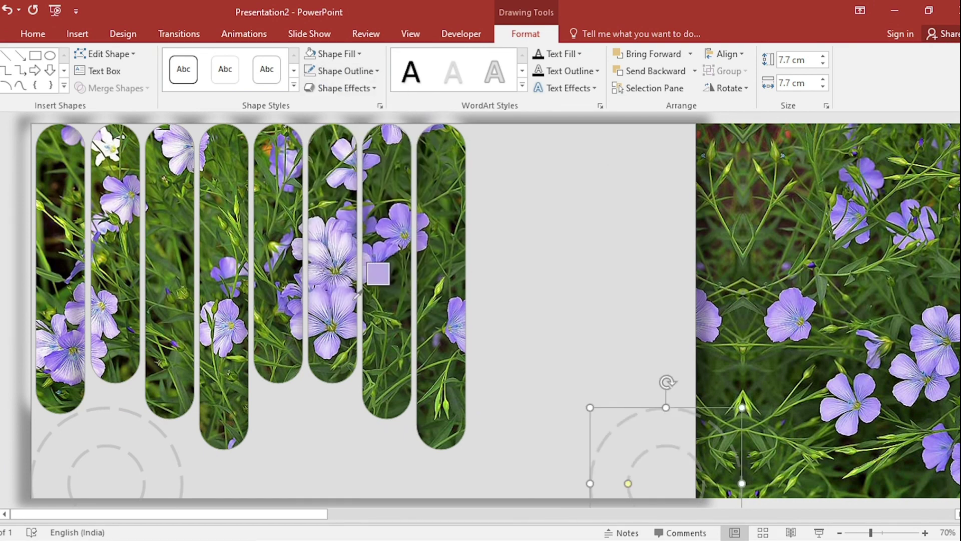
click(103, 142)
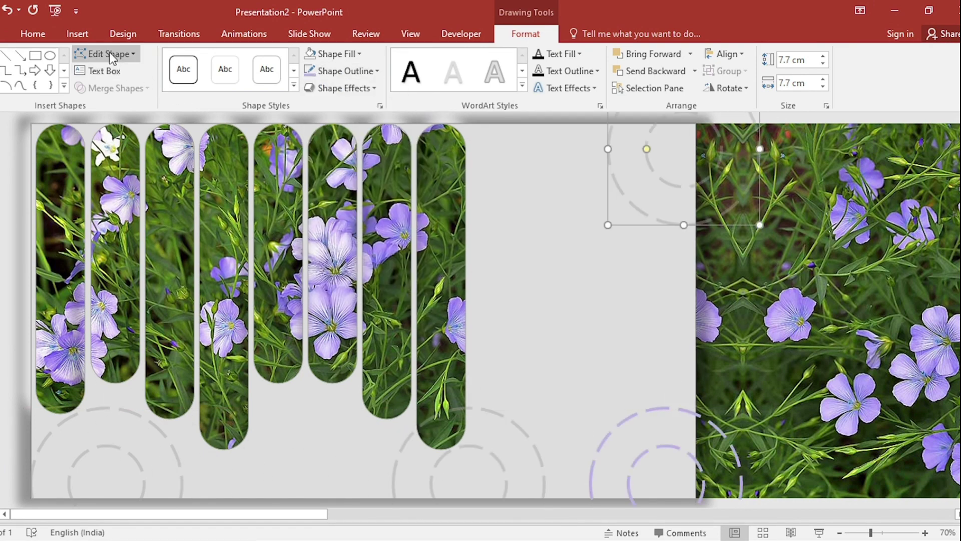
click(86, 37)
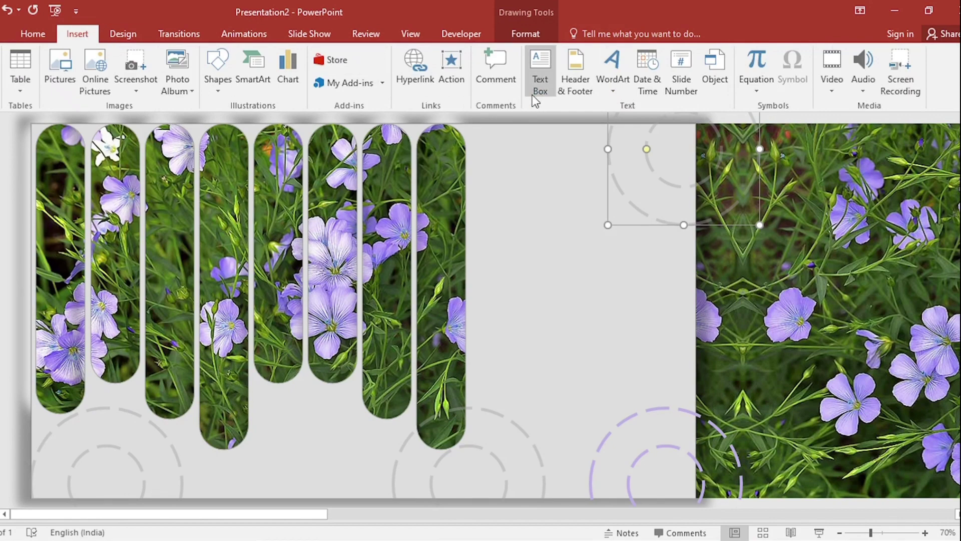
- Add a 'FLAX' text box beside the bars in Agency FB at 72 pt
click(542, 86)
drag(495, 225, 661, 286)
text(F)
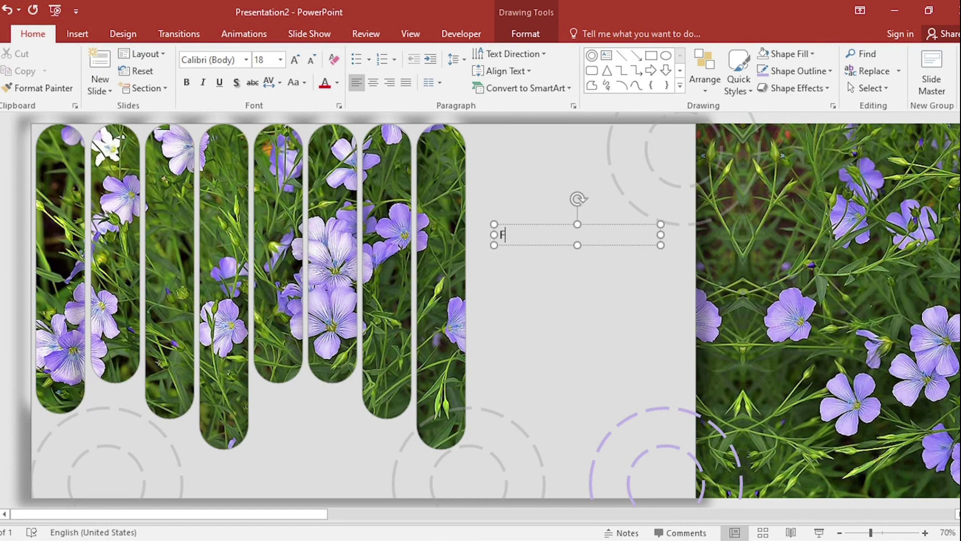
text(LAX)
key(ctrl+a)
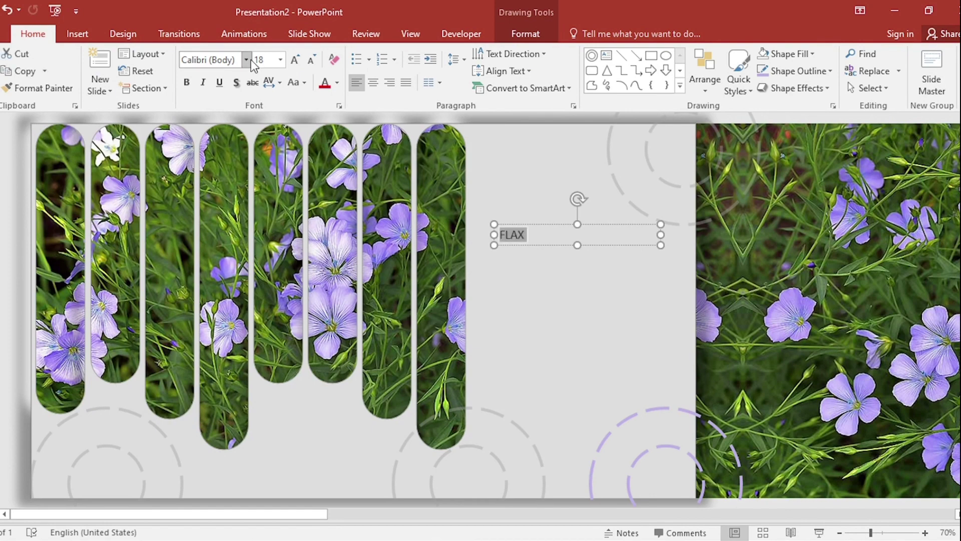
click(246, 60)
click(234, 166)
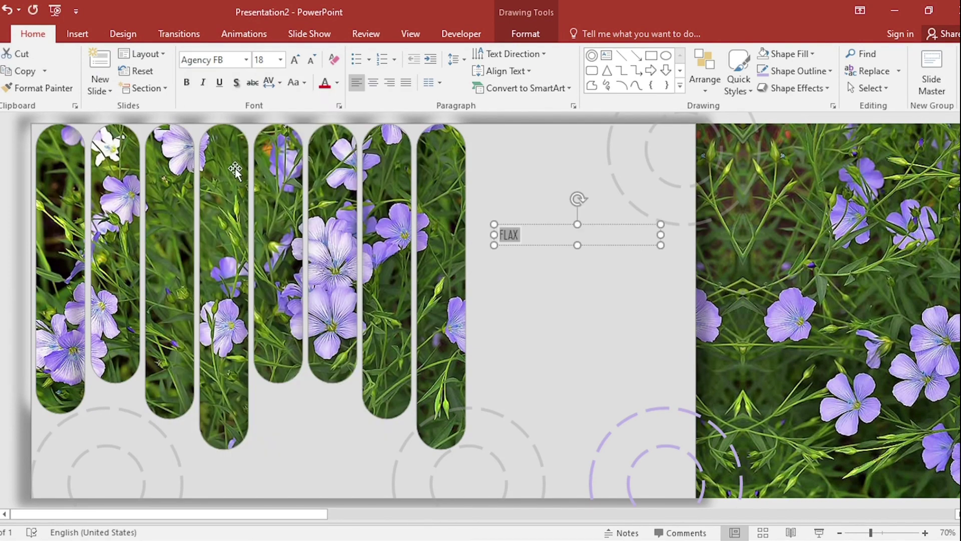
click(295, 56)
click(296, 56)
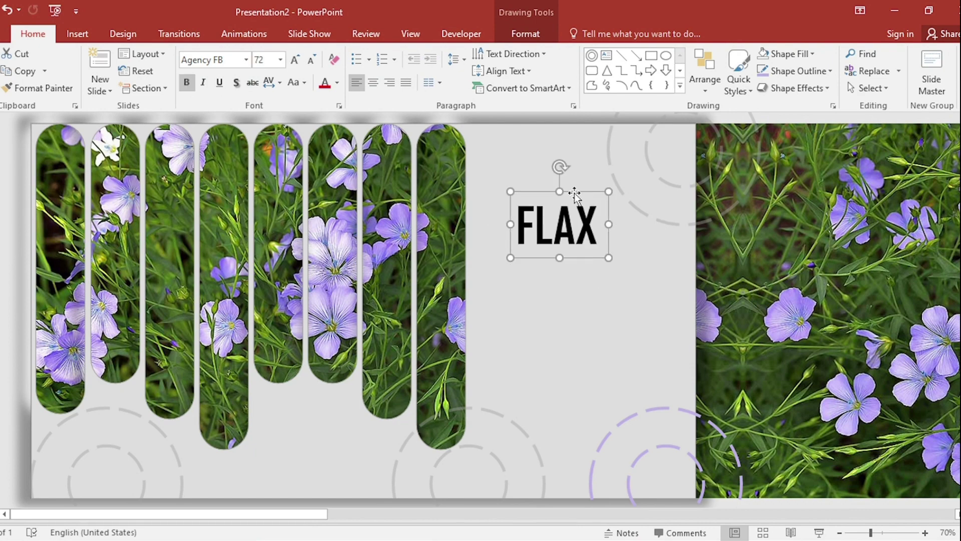
click(71, 36)
- Paste the flax description into a new text box below the title and enlarge it to 24 pt
click(549, 96)
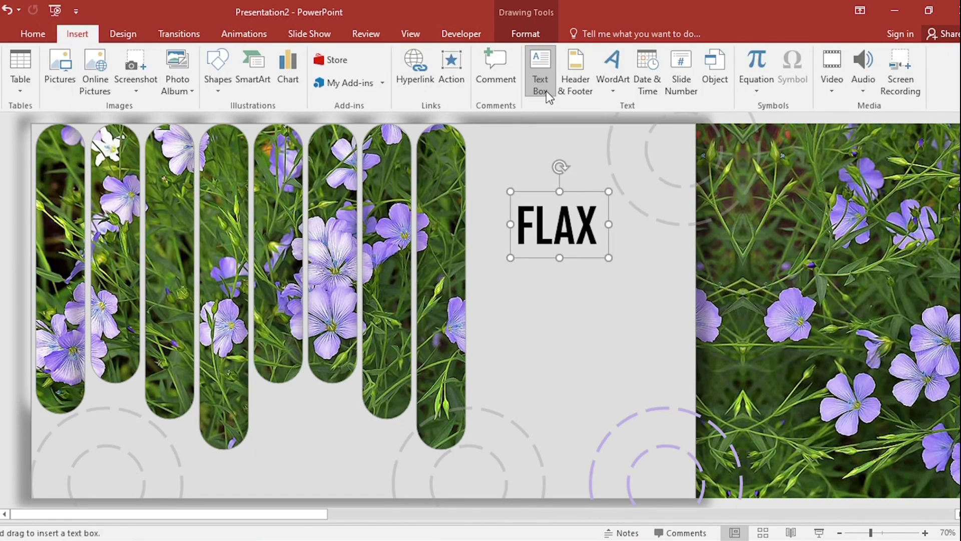
drag(484, 283, 645, 391)
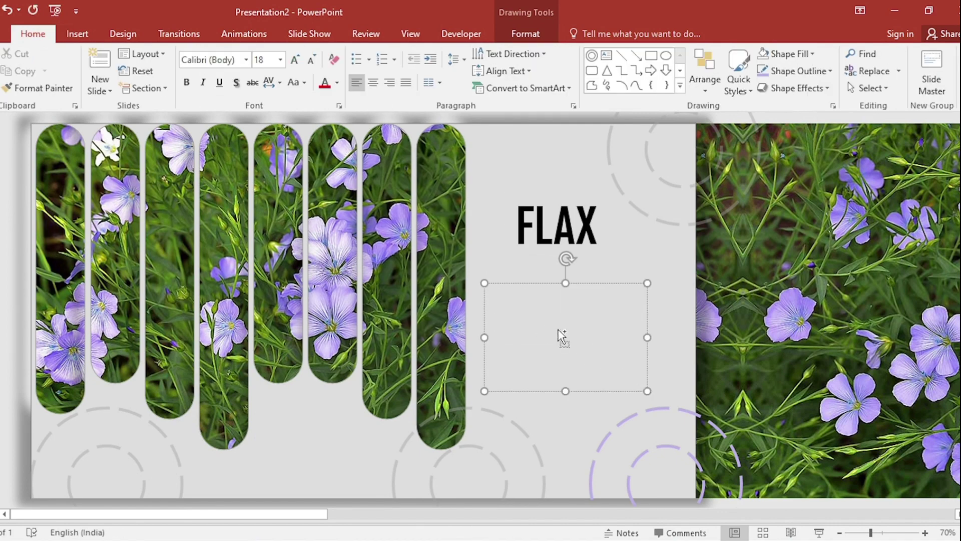
text(Flax, also known as common flax or linseed, is a flowering plant, Linum usitatissimum, in the family Linaceae. It is cultivated as a food and fiber crop in regions of the world with temperate climates.)
click(297, 60)
click(296, 60)
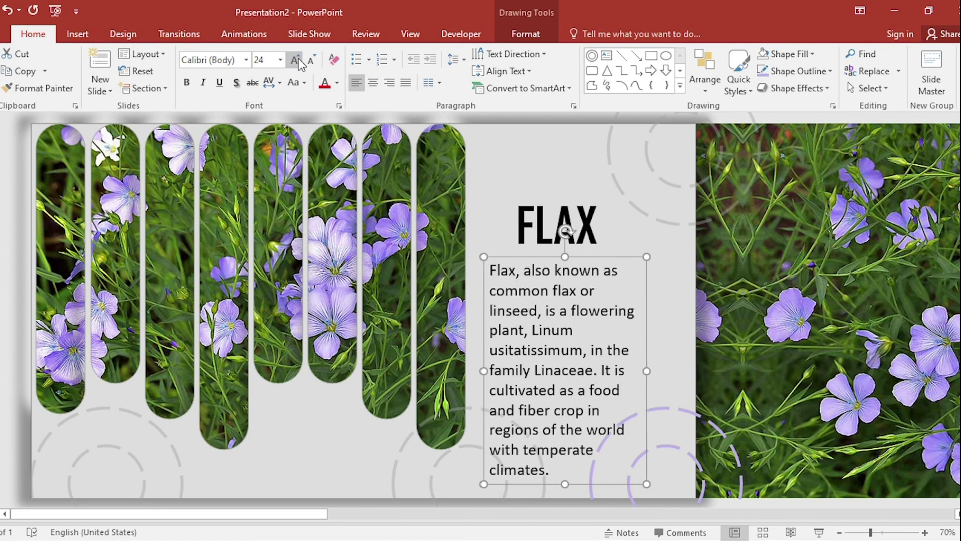
click(378, 458)
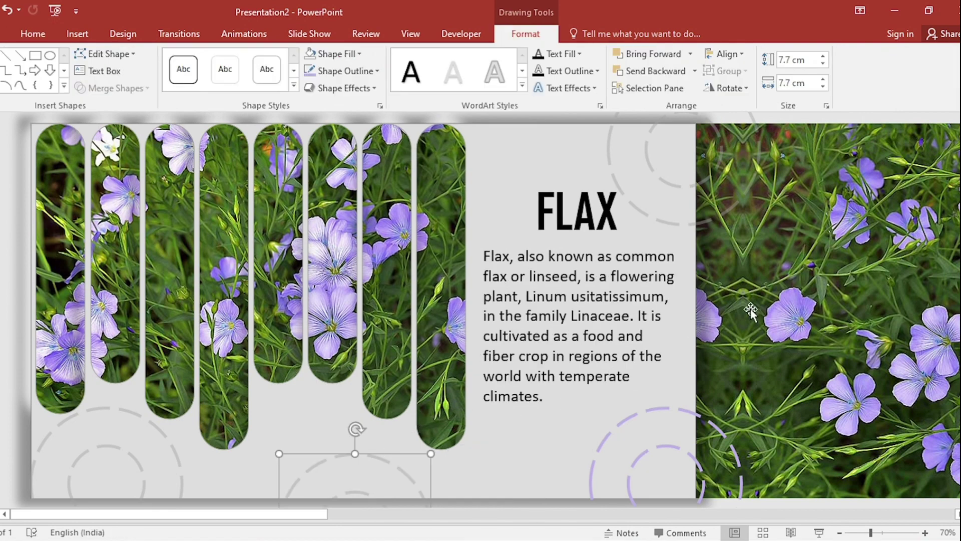
click(751, 310)
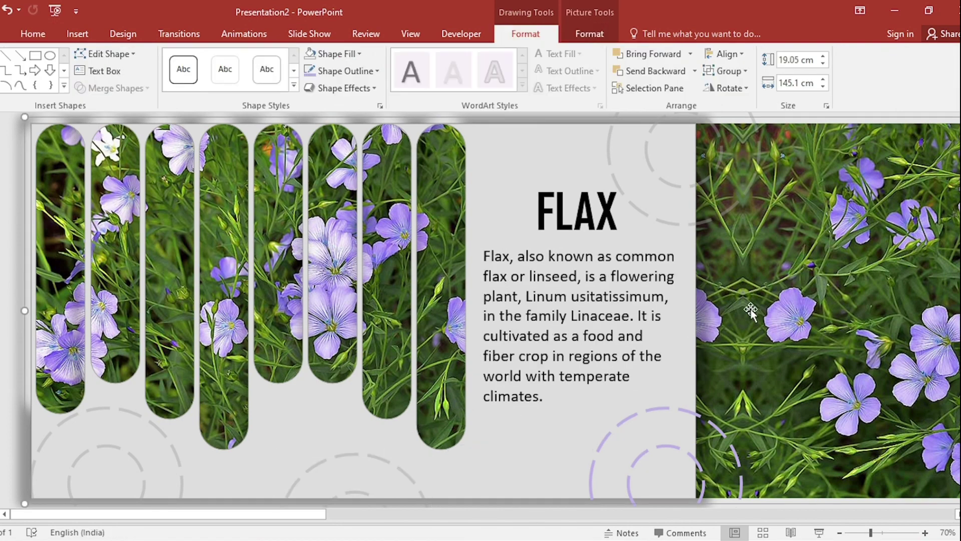
- Add a Lines motion path animation to the wide flower picture, set to move left
click(840, 534)
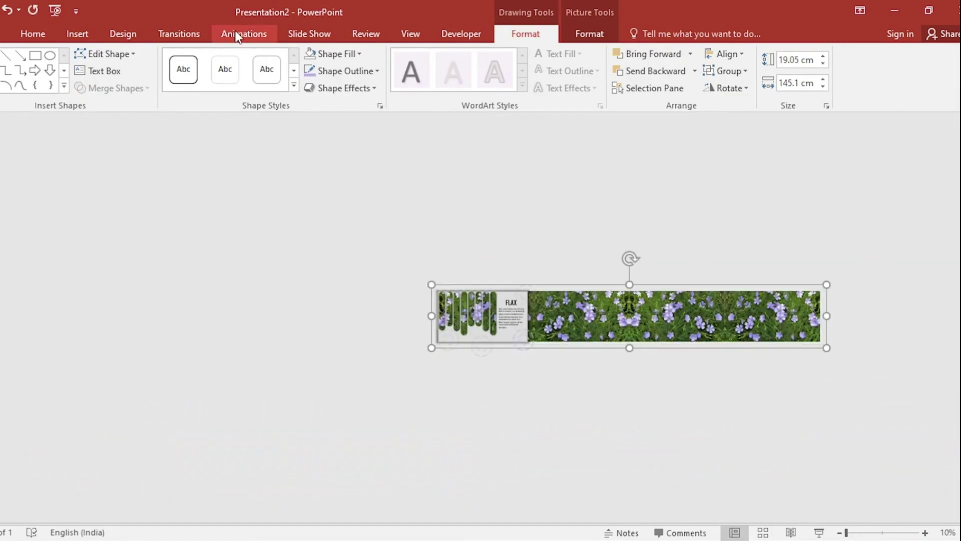
click(237, 35)
click(586, 90)
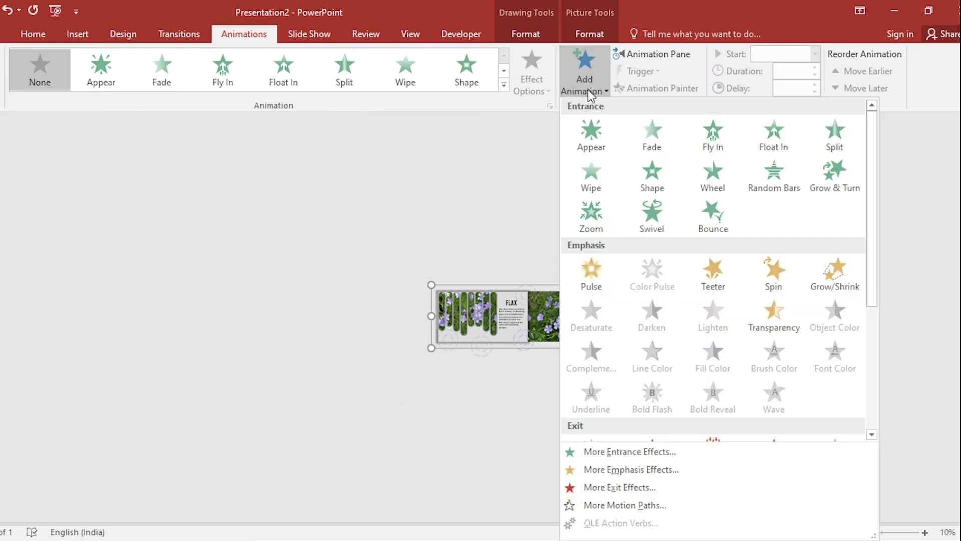
scroll(631, 311, down, 5)
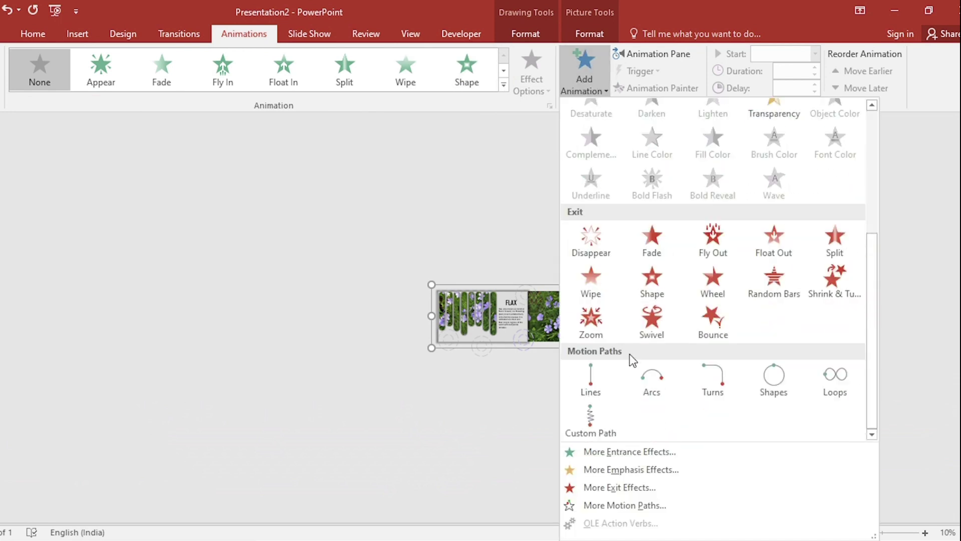
click(597, 379)
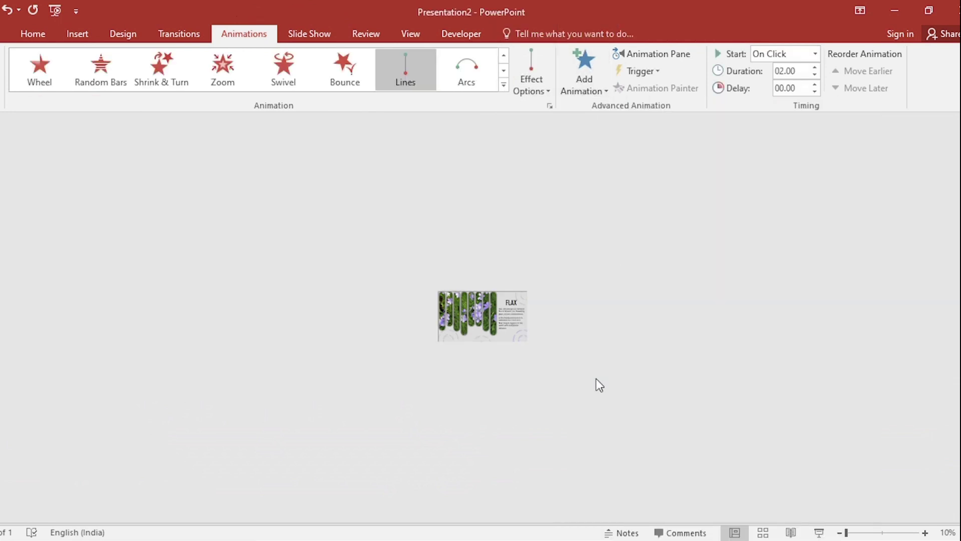
click(539, 93)
click(548, 167)
- Extend the motion path's end point far to the left to lengthen the picture's travel
drag(634, 317, 345, 318)
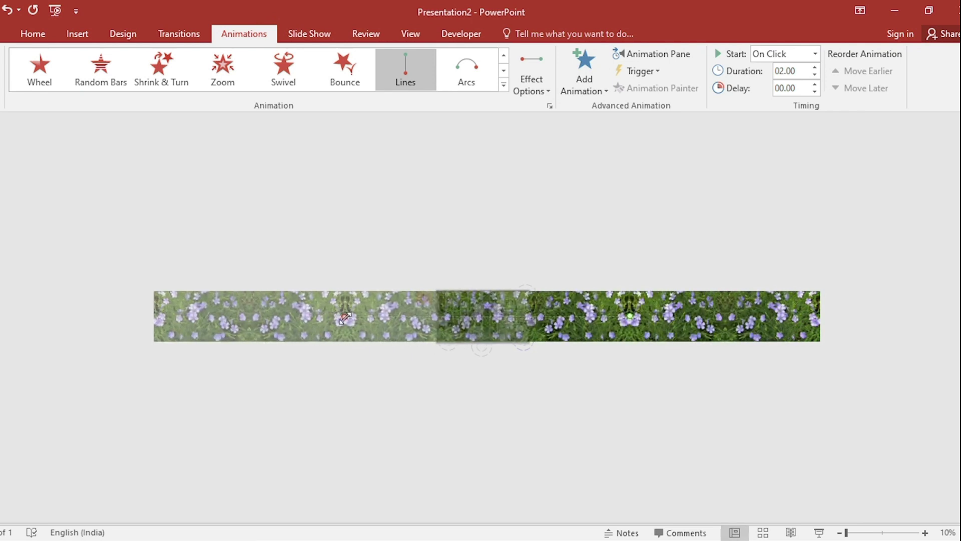